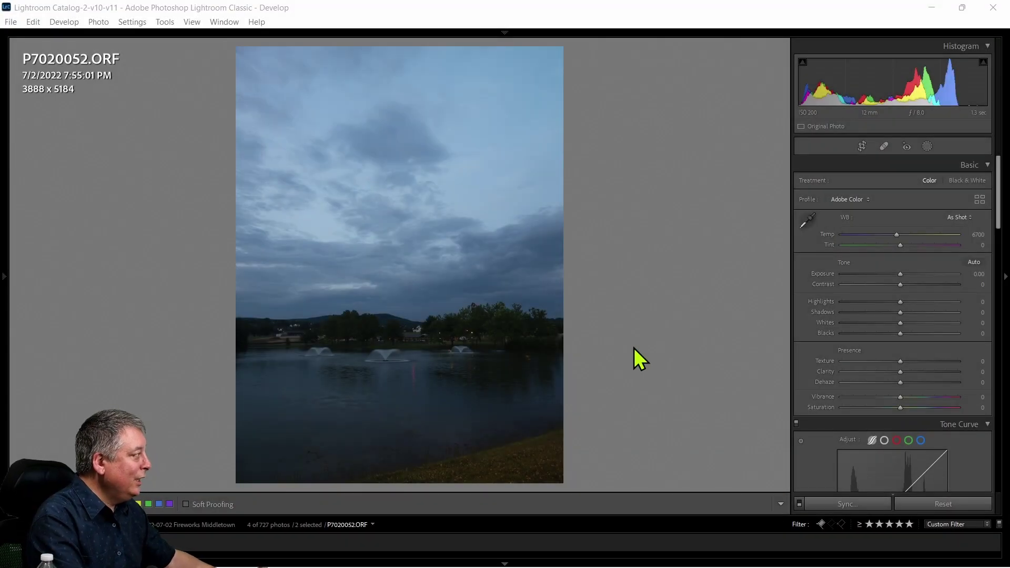
Auto-tone the lake photo and set white balance from the neutral fountain spray.
click(975, 262)
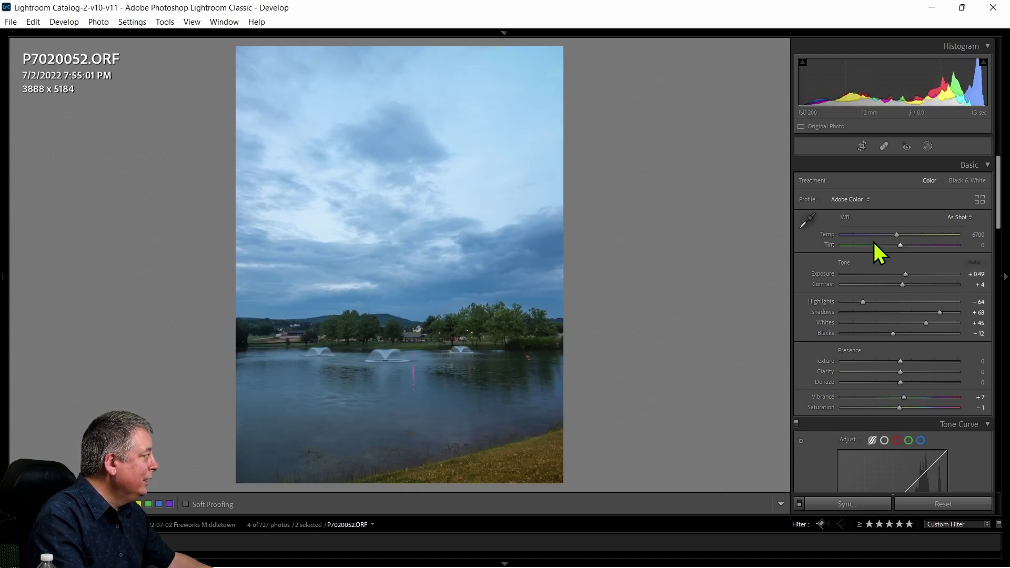
click(808, 219)
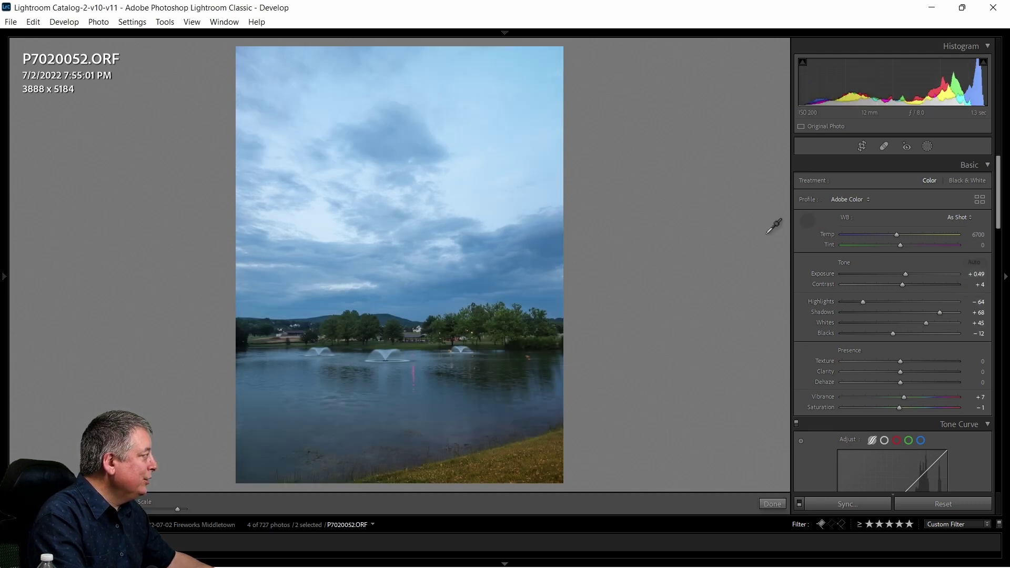
click(385, 358)
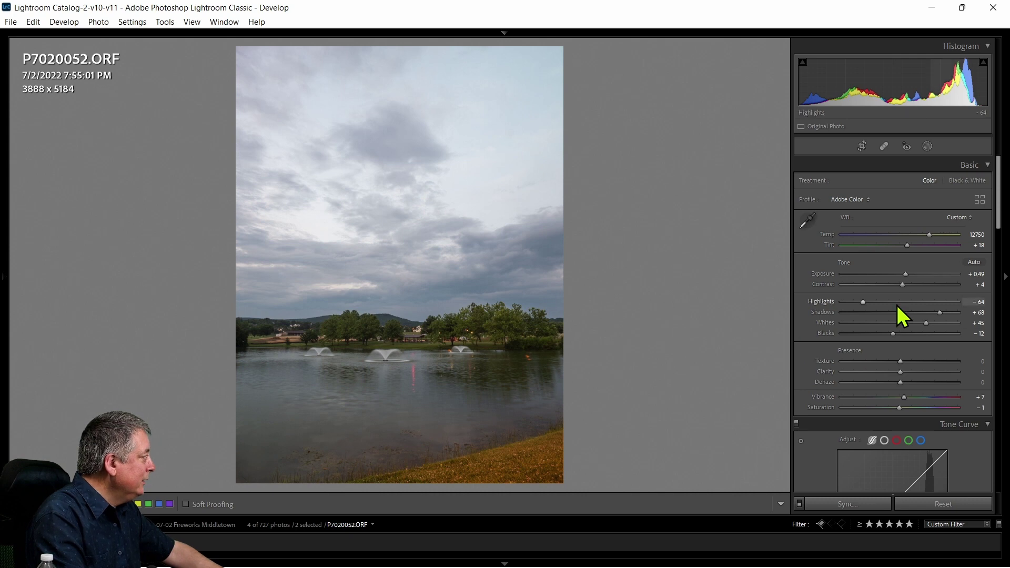
Set the lake photo to Shadows +100, Highlights −100, Exposure +0.34, then go to the fireworks photo.
drag(942, 315, 959, 314)
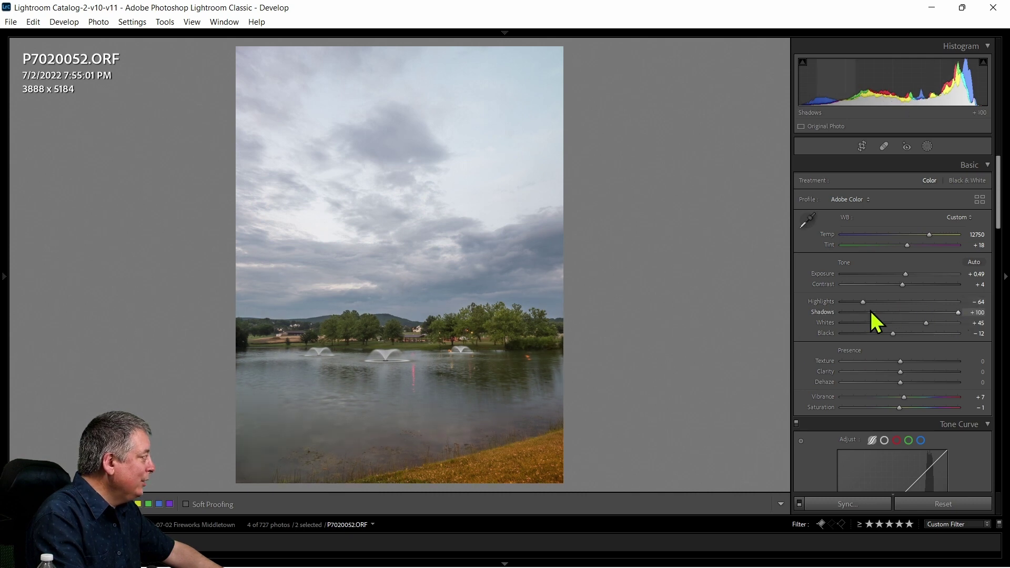
drag(863, 302, 828, 303)
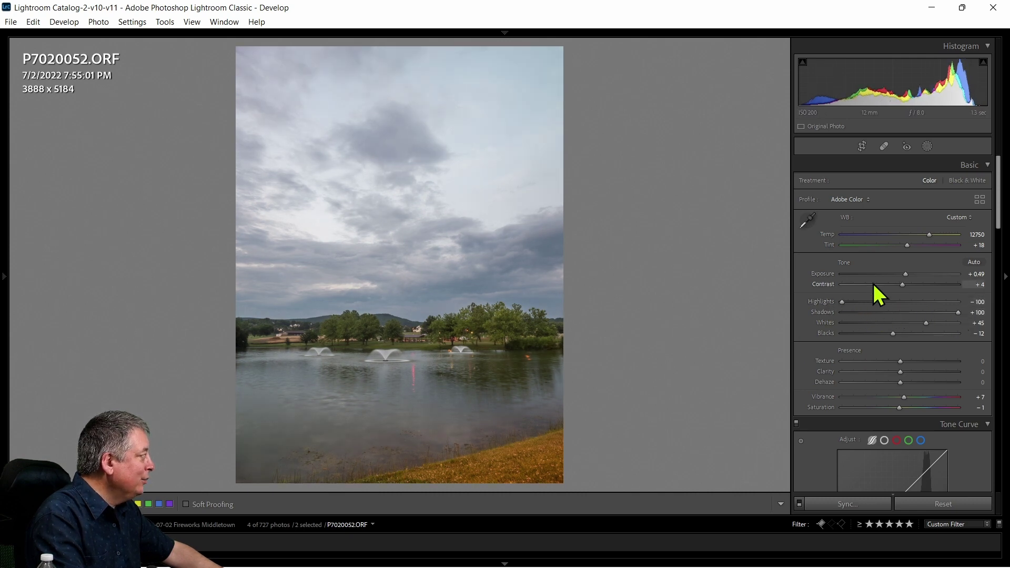
drag(905, 274, 904, 275)
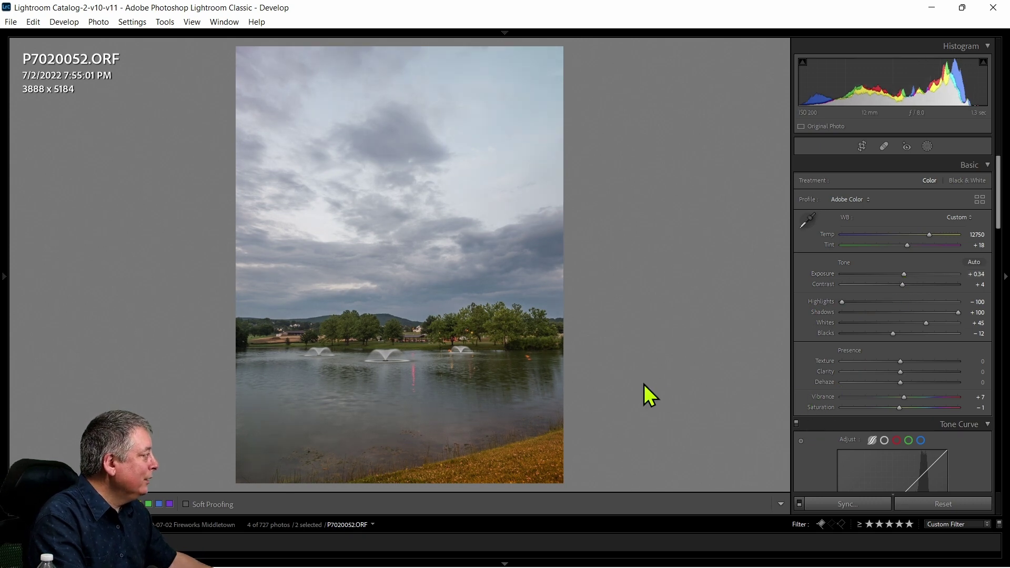
key(Right)
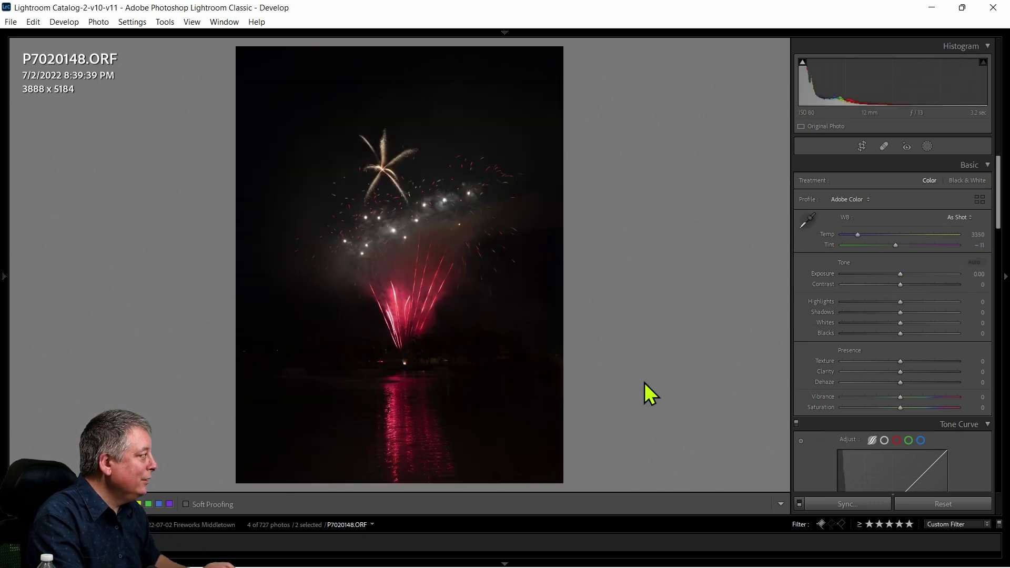
Auto-tone the fireworks photo, then set Shadows +100, Highlights −100, Exposure +3.19 and Dehaze +29.
click(975, 263)
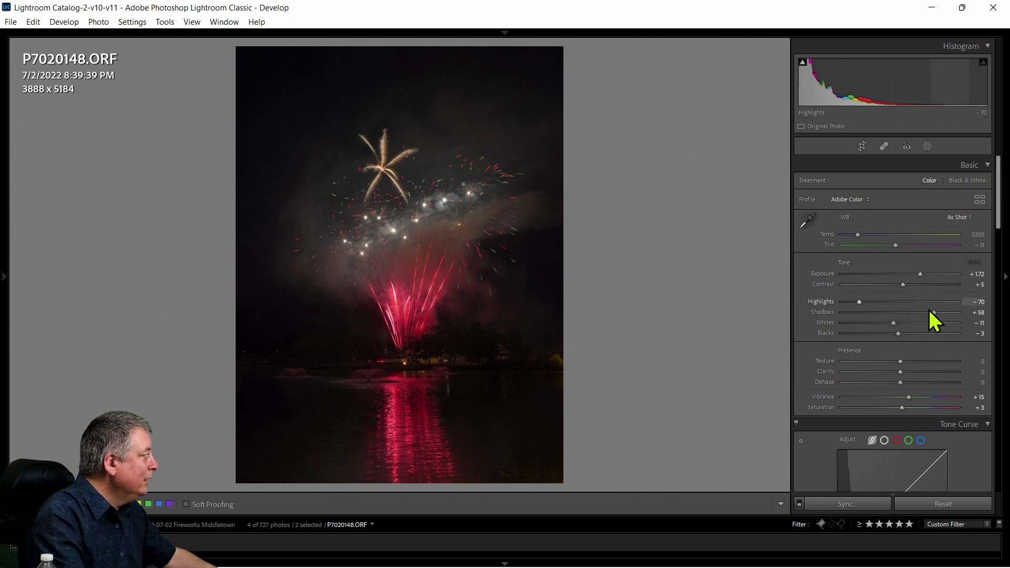
drag(934, 313, 971, 315)
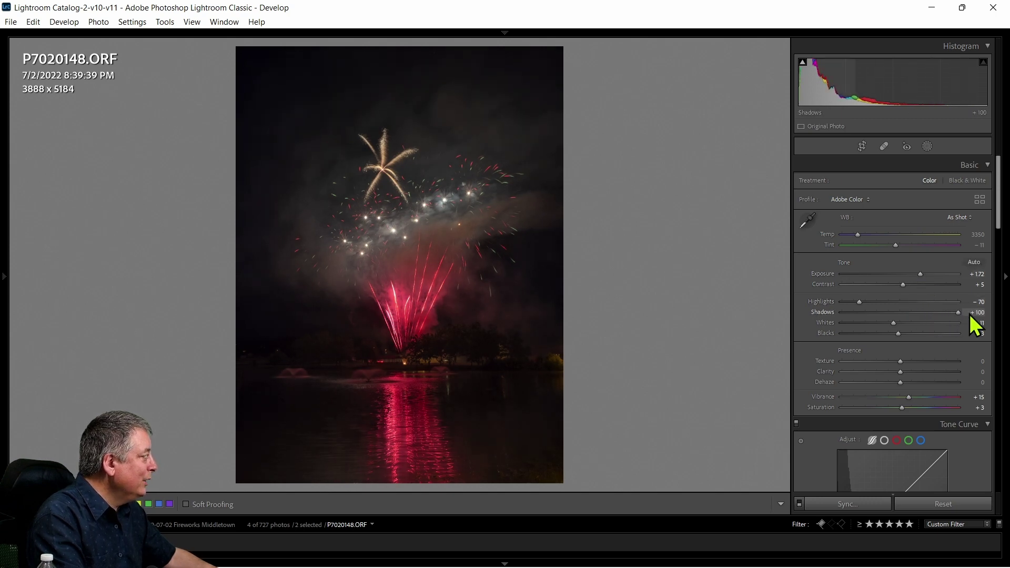
drag(869, 302, 840, 302)
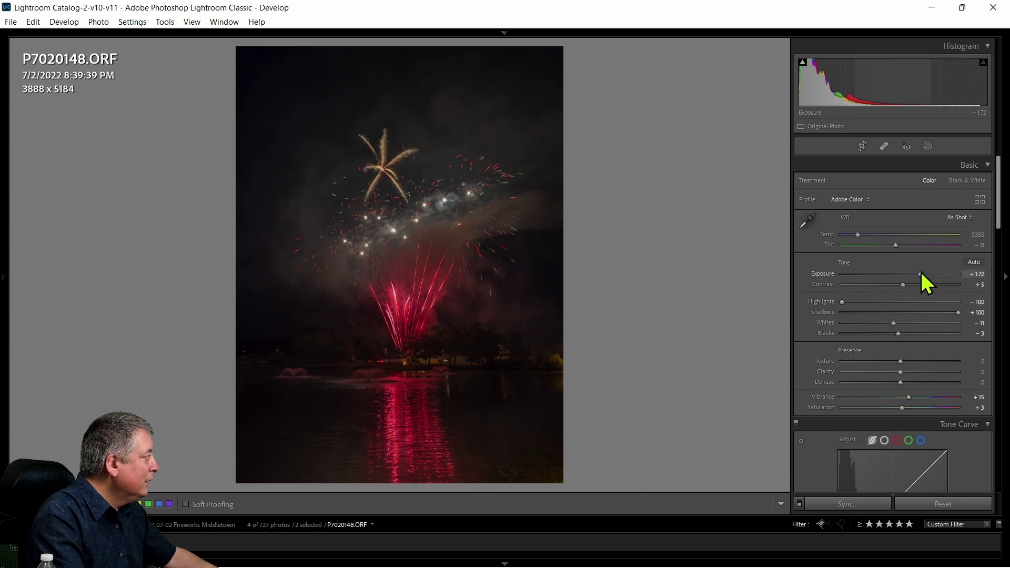
drag(920, 272, 936, 275)
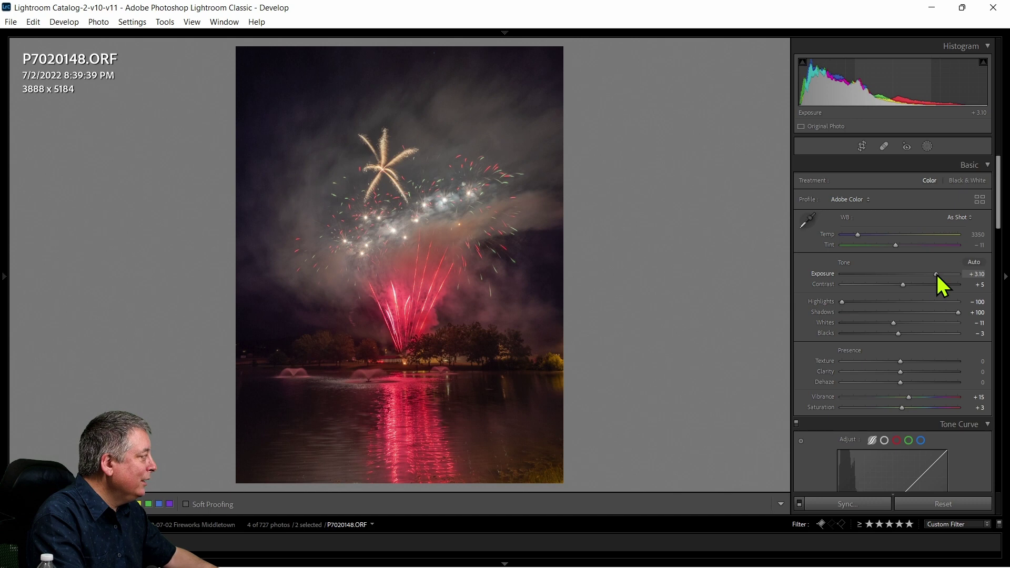
drag(936, 275, 939, 276)
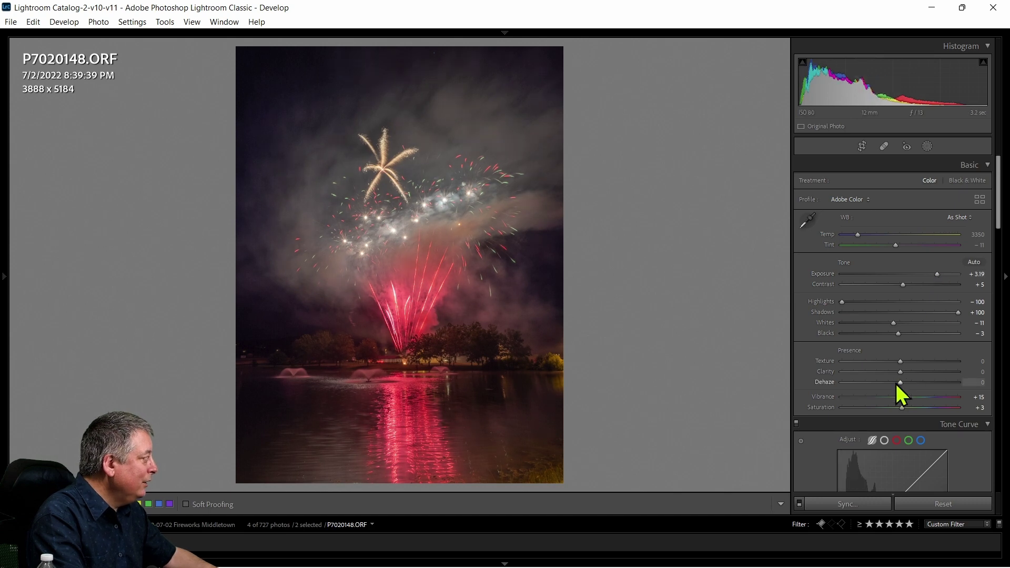
drag(905, 383, 921, 383)
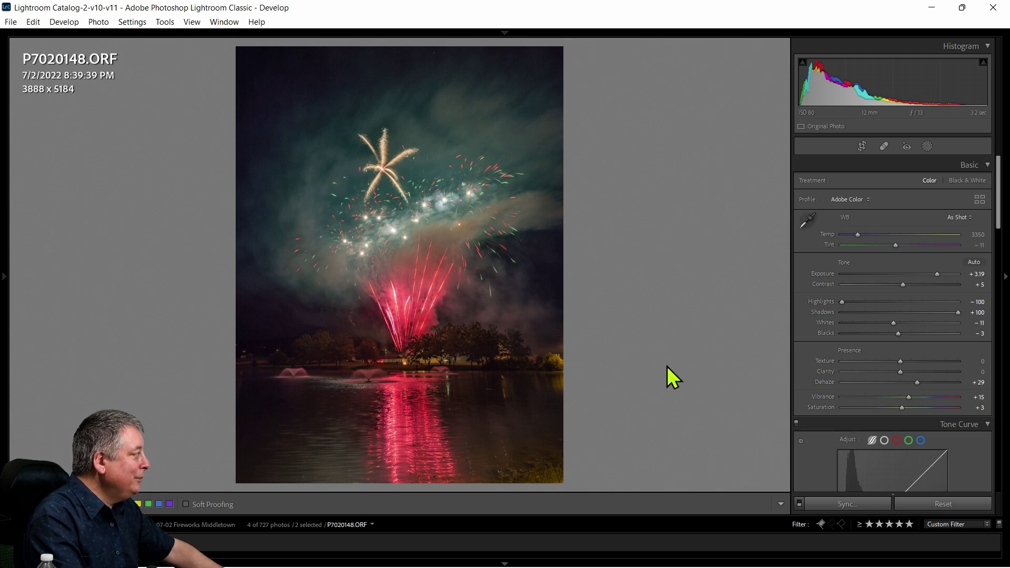
From Grid view, open the lake and fireworks photos as layers of one Photoshop document.
key(g)
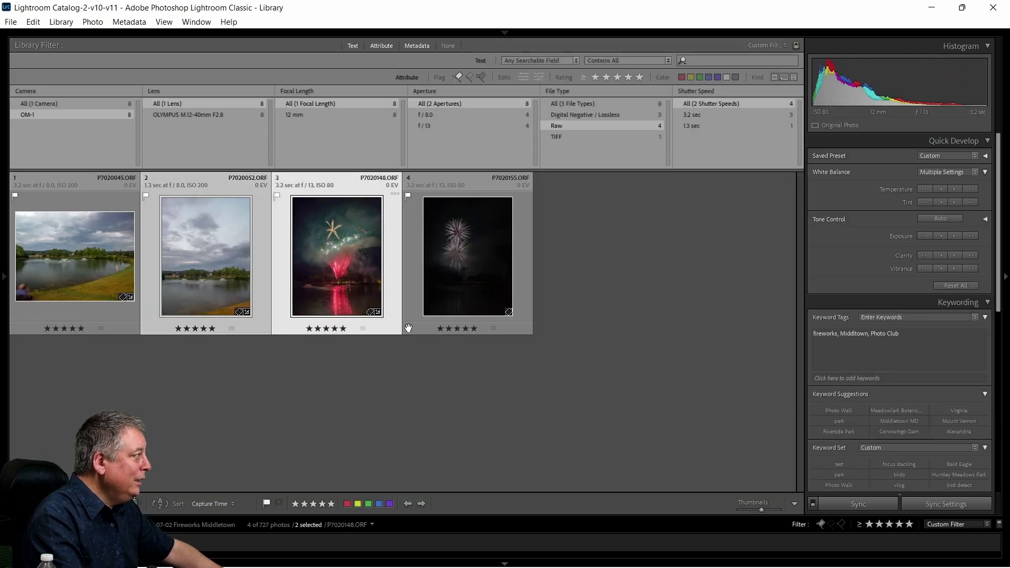
click(208, 206)
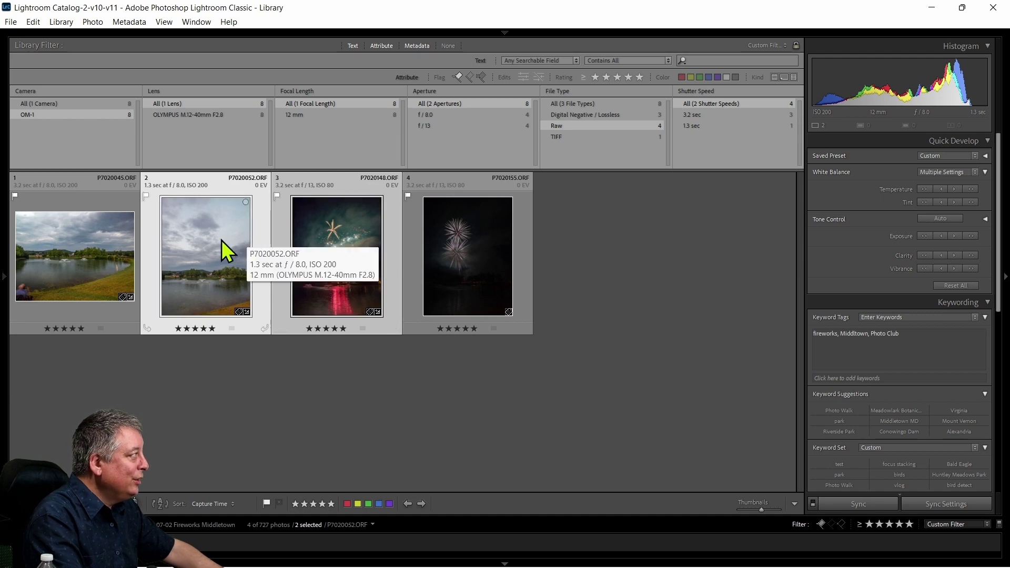
right_click(193, 235)
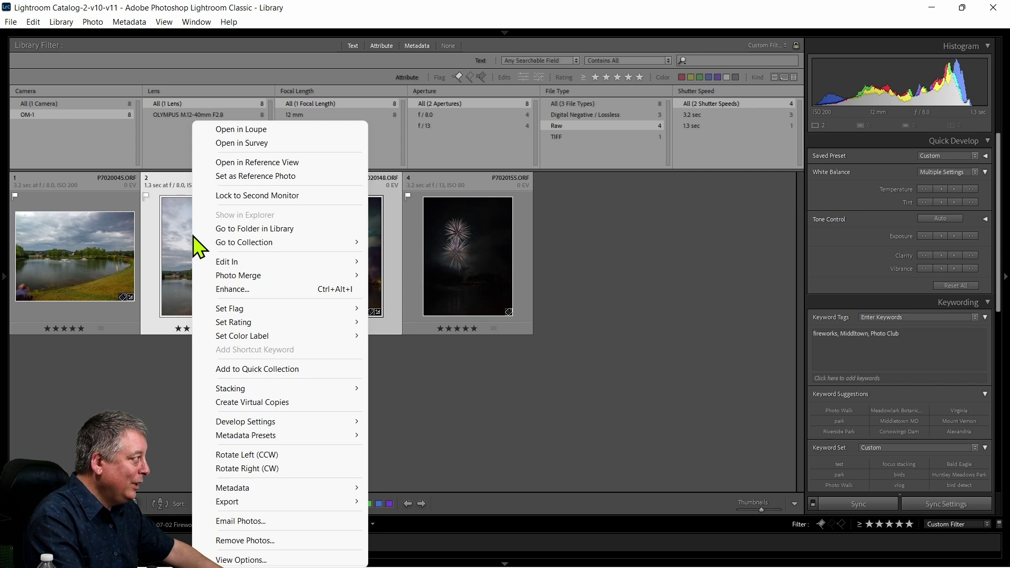
mouse_move(227, 243)
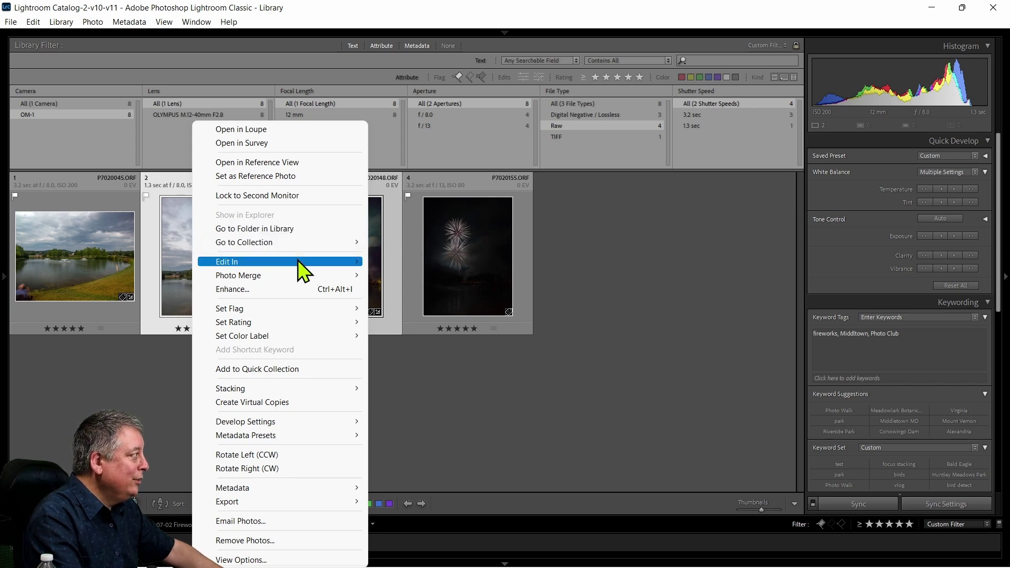
mouse_move(293, 263)
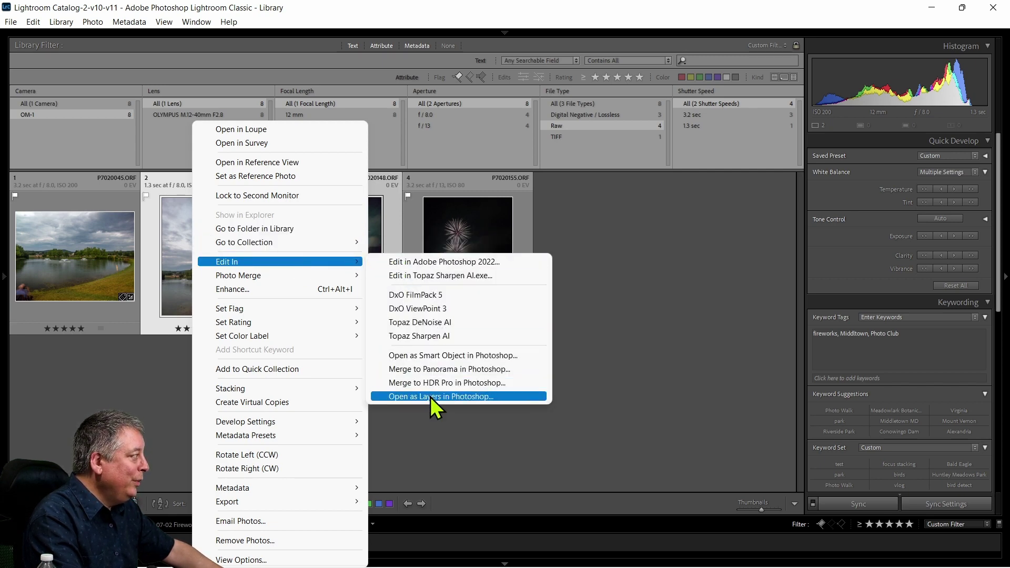
click(467, 399)
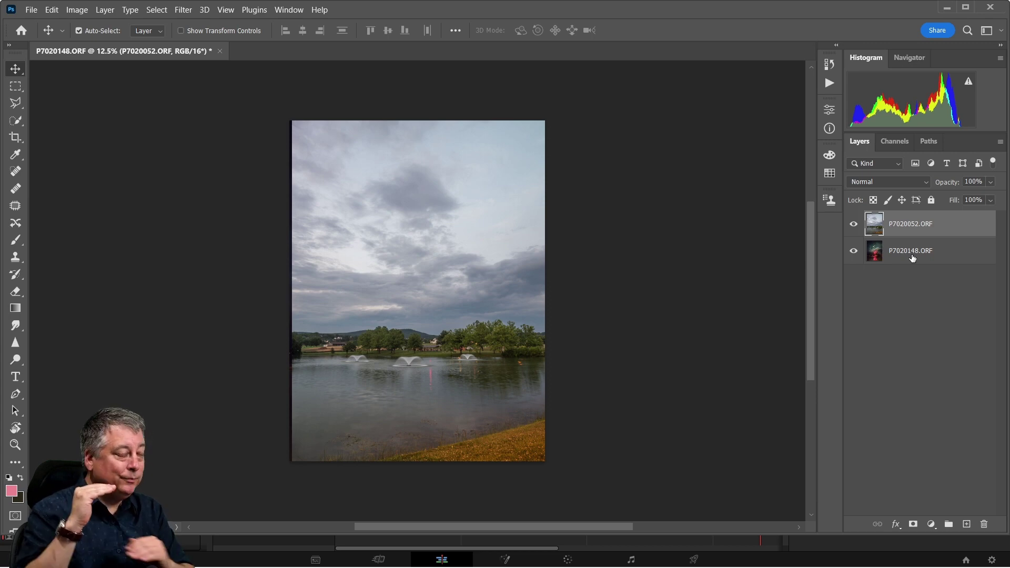
click(854, 225)
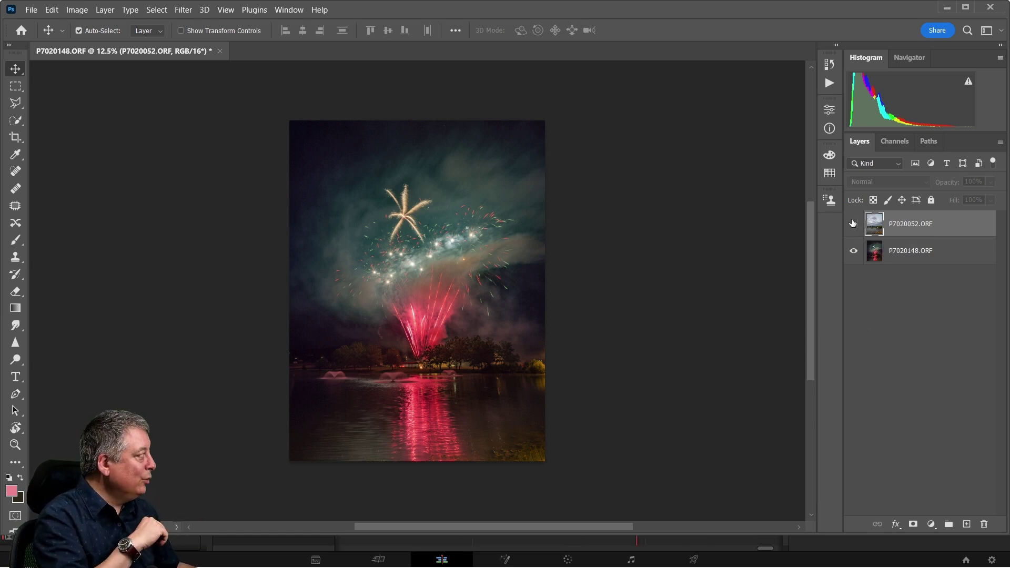
click(853, 225)
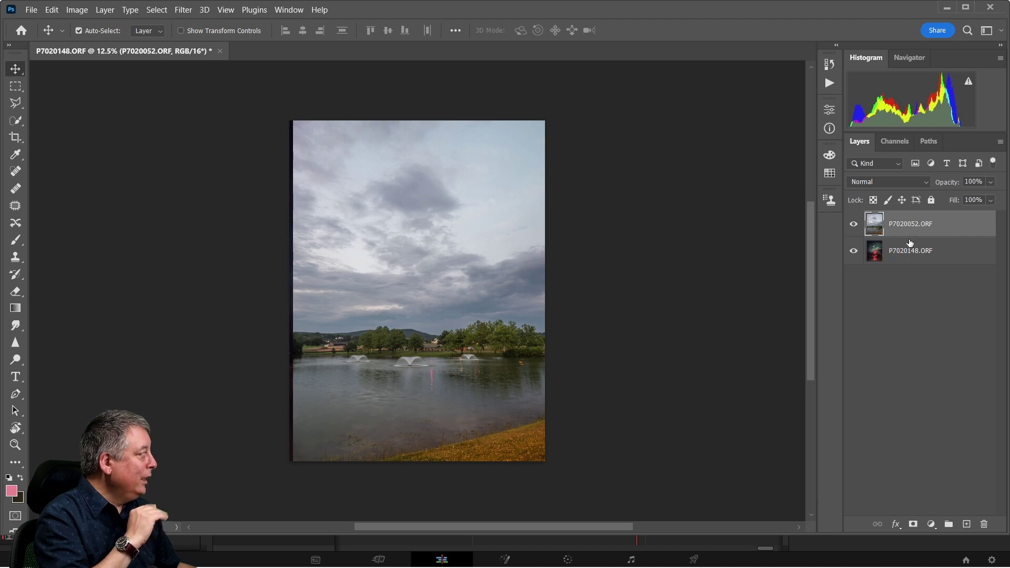
Set the lake layer's opacity to 34% and zoom the canvas to about 35.7%.
click(990, 184)
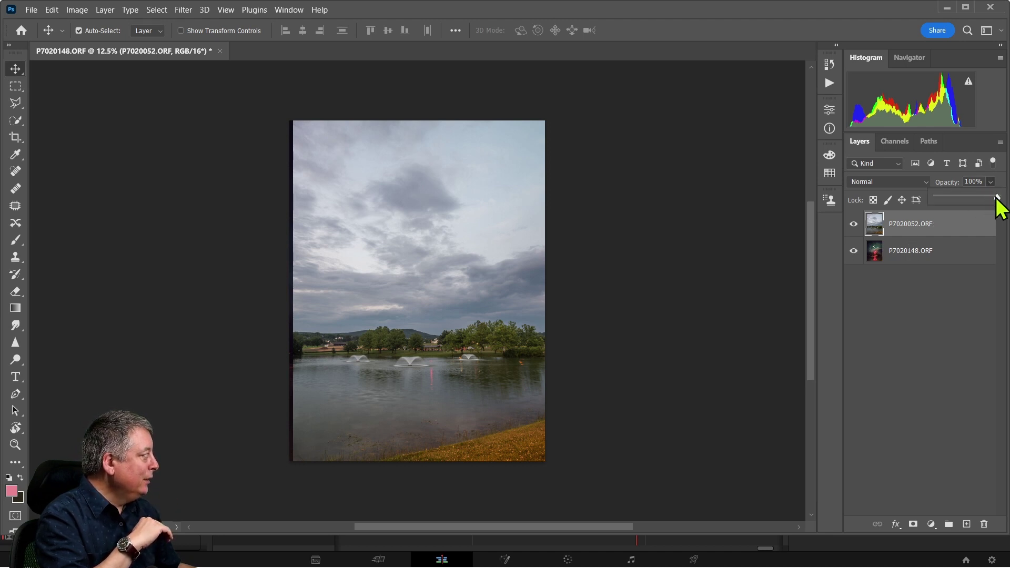
drag(996, 198, 958, 199)
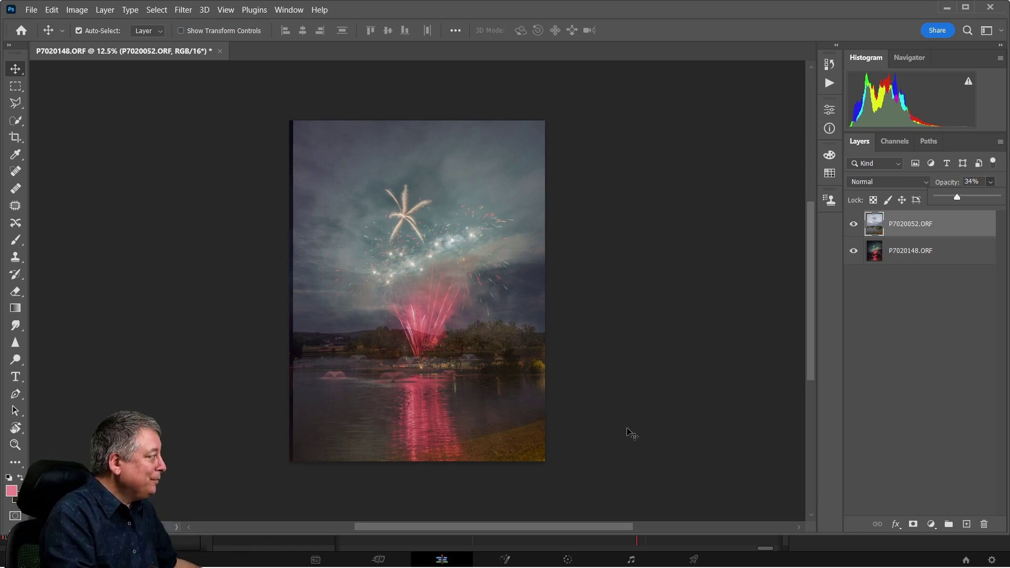
scroll(458, 383, up, 5)
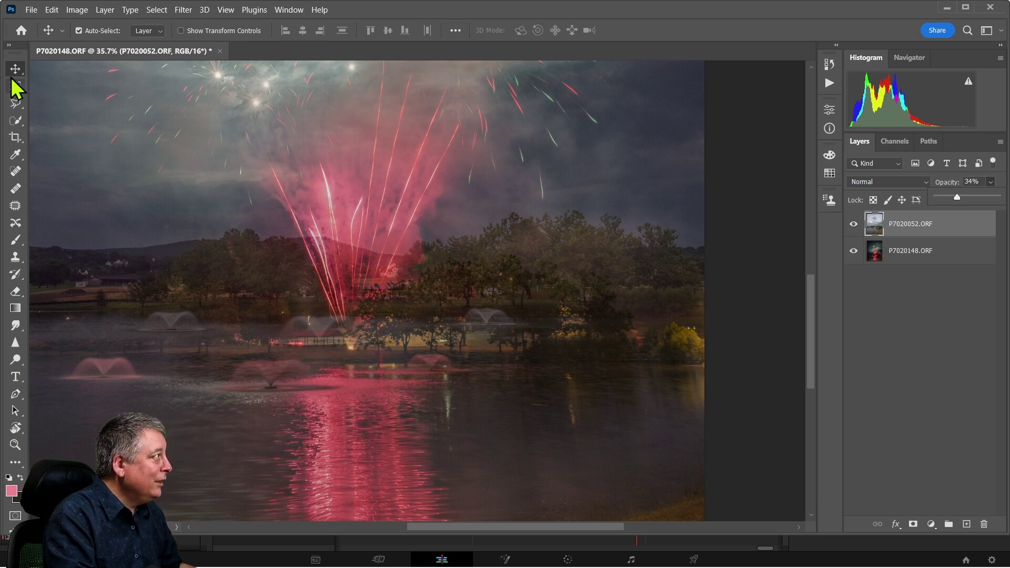
Move the lake layer about 177 px left and 154 px down to align trees and fountains.
click(425, 215)
drag(425, 215, 374, 256)
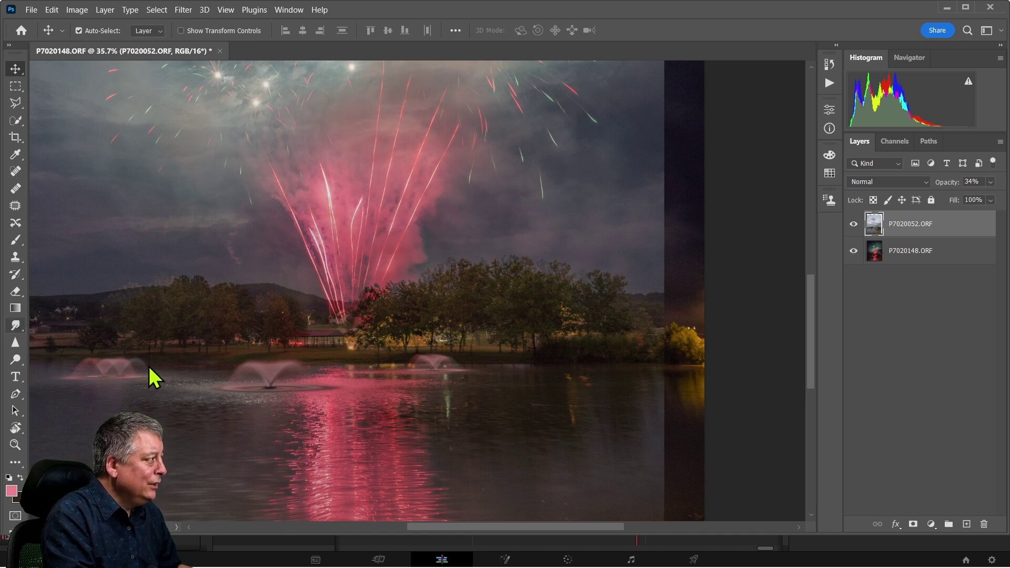
key(r)
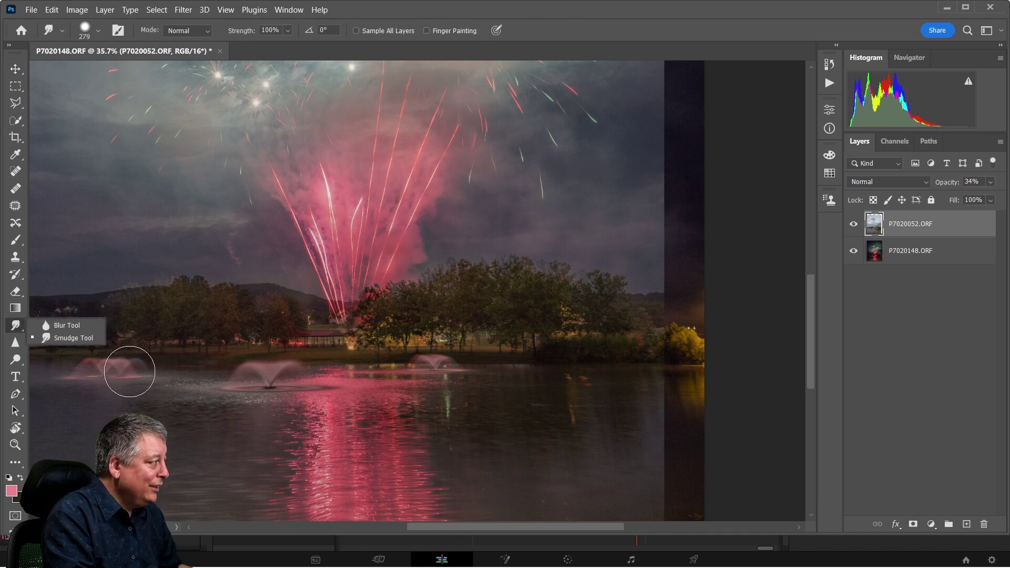
Make the Smudge Tool active and bring up the lake layer's opacity slider.
click(126, 370)
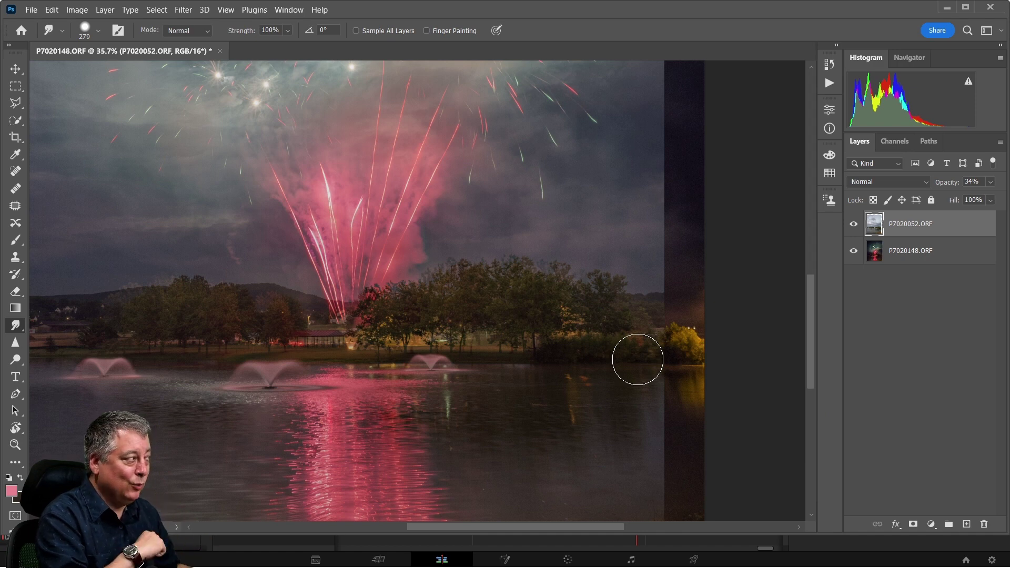
click(992, 182)
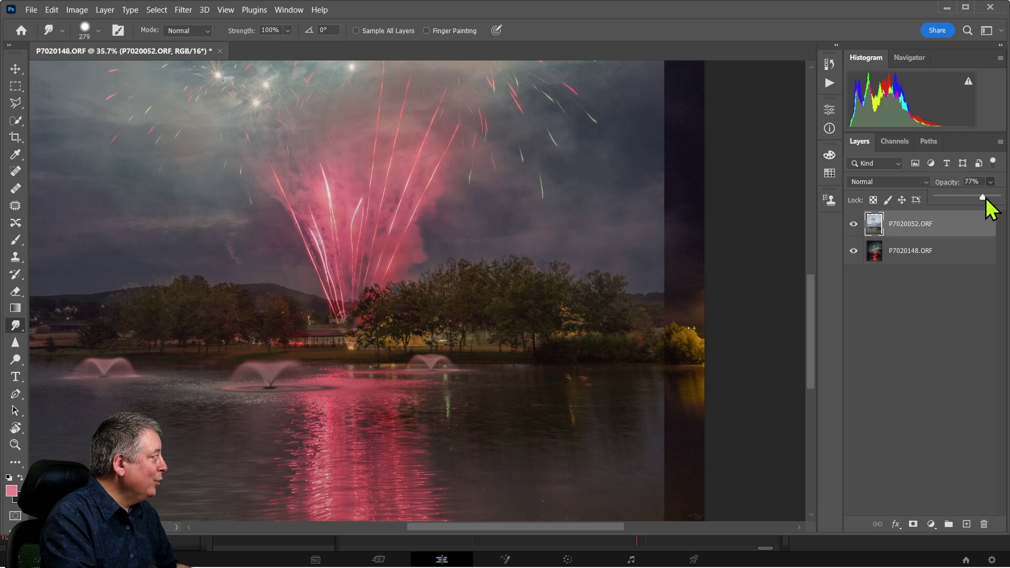
Raise the lake layer back to 100% opacity, zoom out, and add a white layer mask.
drag(986, 198, 1002, 199)
scroll(476, 353, down, 2)
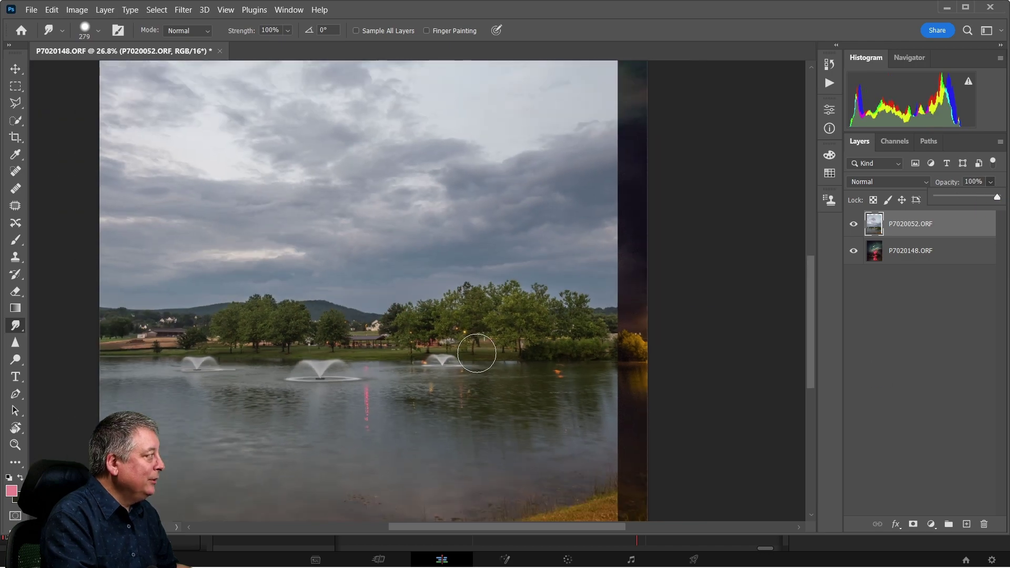
scroll(477, 353, down, 1)
scroll(477, 353, down, 2)
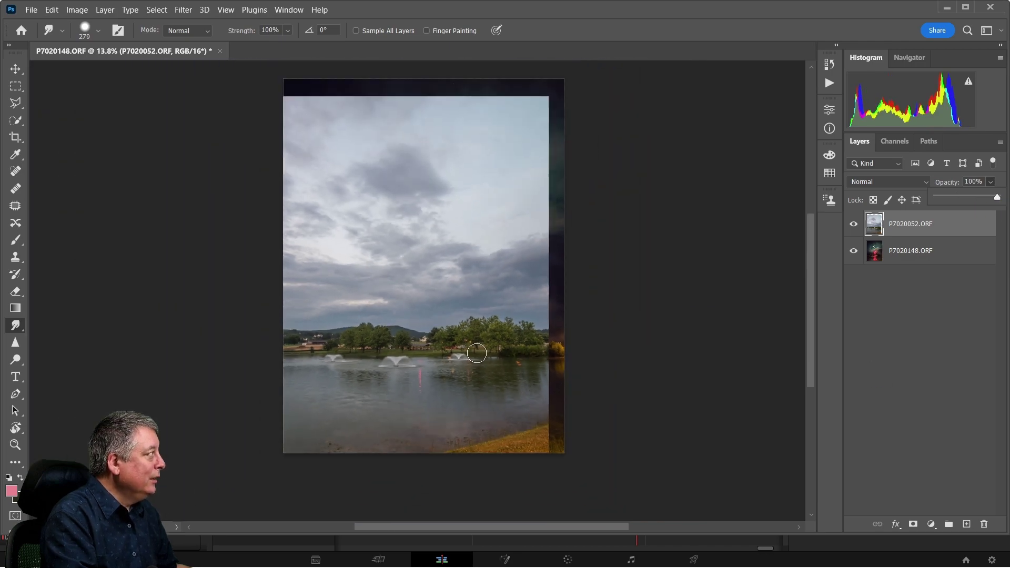
scroll(477, 353, up, 1)
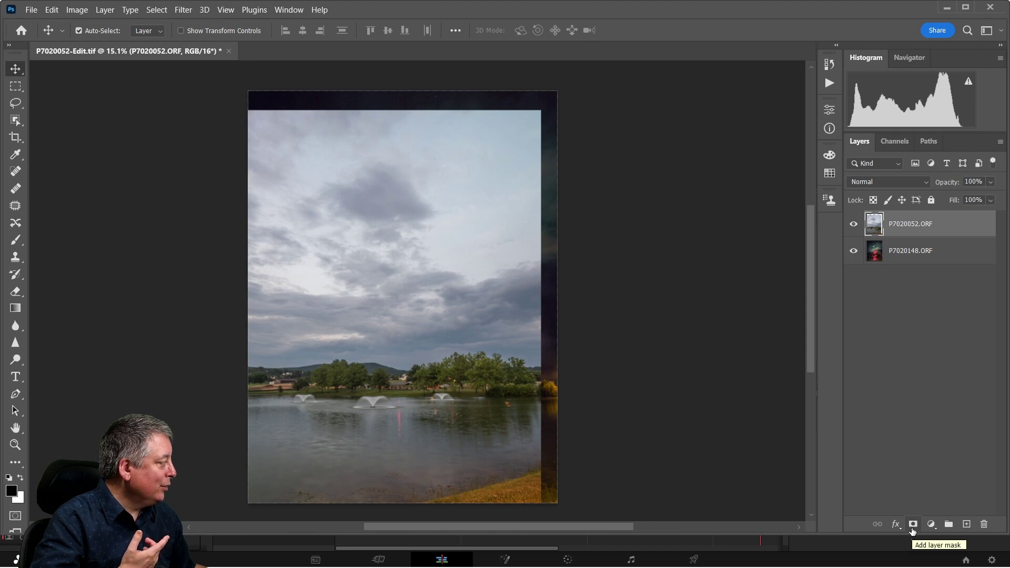
click(912, 524)
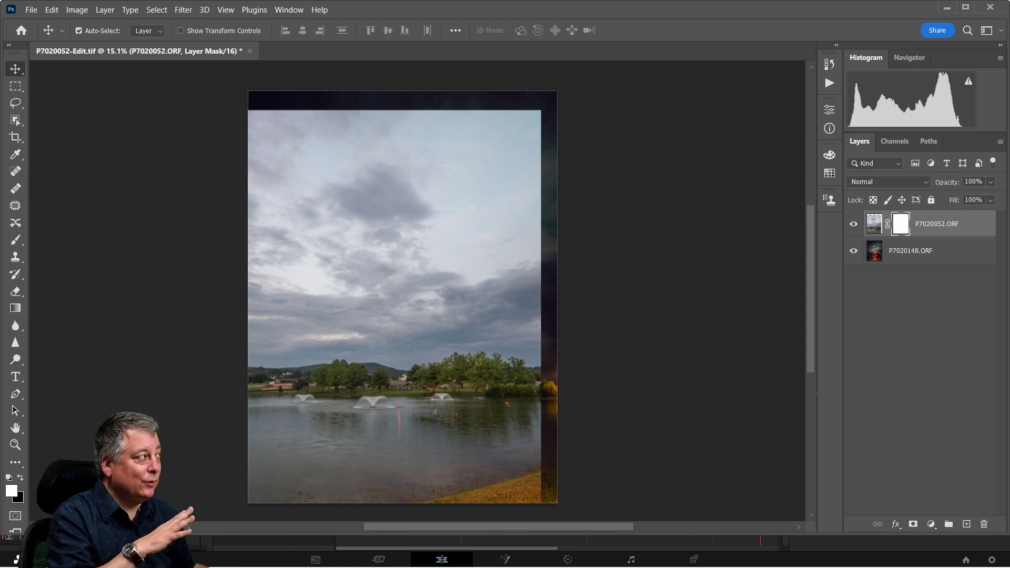
Select the Gradient tool with the basic preset from the Basics gradient group.
click(16, 308)
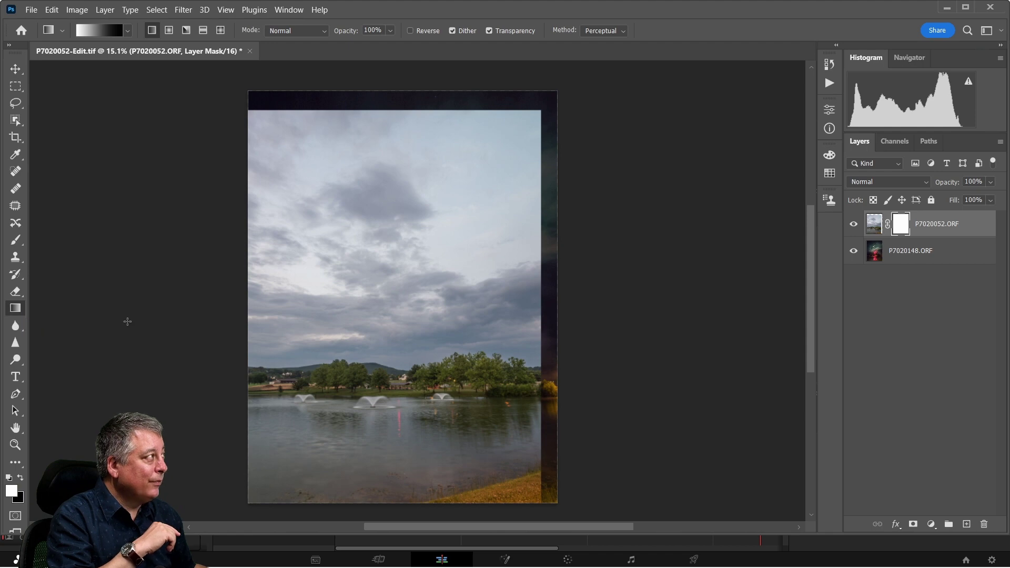
click(128, 31)
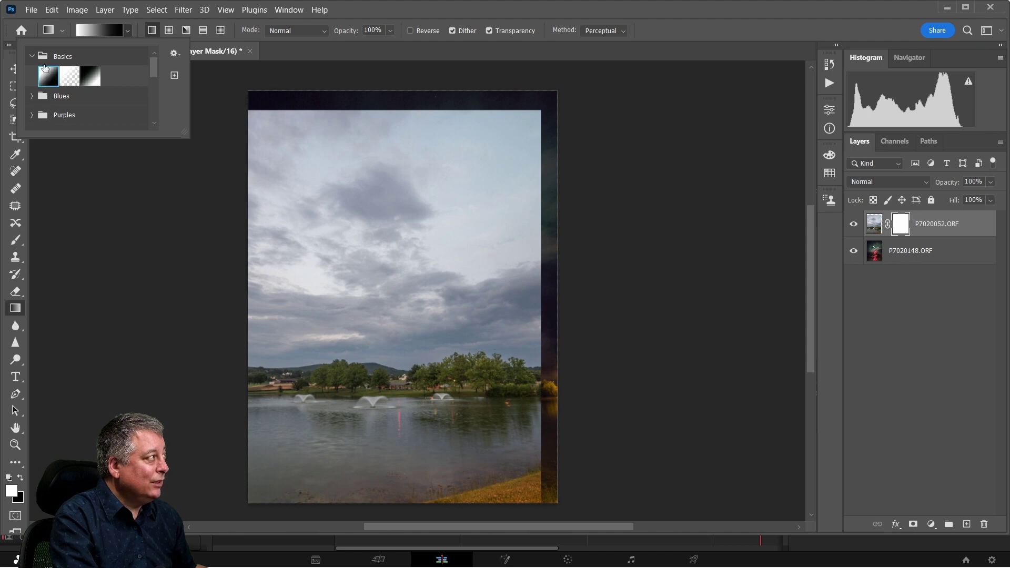
click(32, 56)
click(32, 56)
double_click(47, 78)
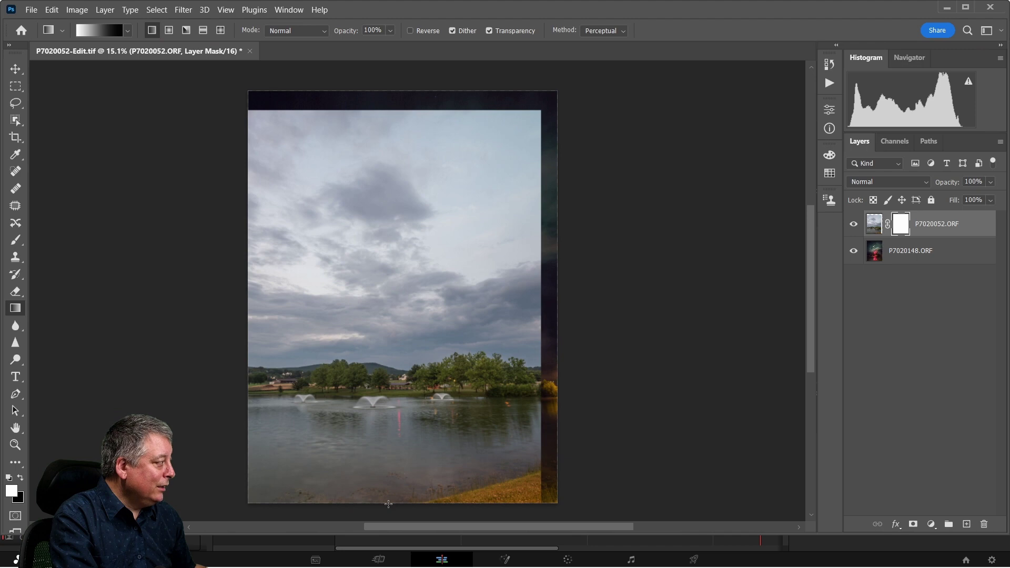
Draw the mask gradient from the image bottom to near the top, revealing the fireworks sky.
drag(392, 362, 390, 145)
drag(390, 105, 391, 92)
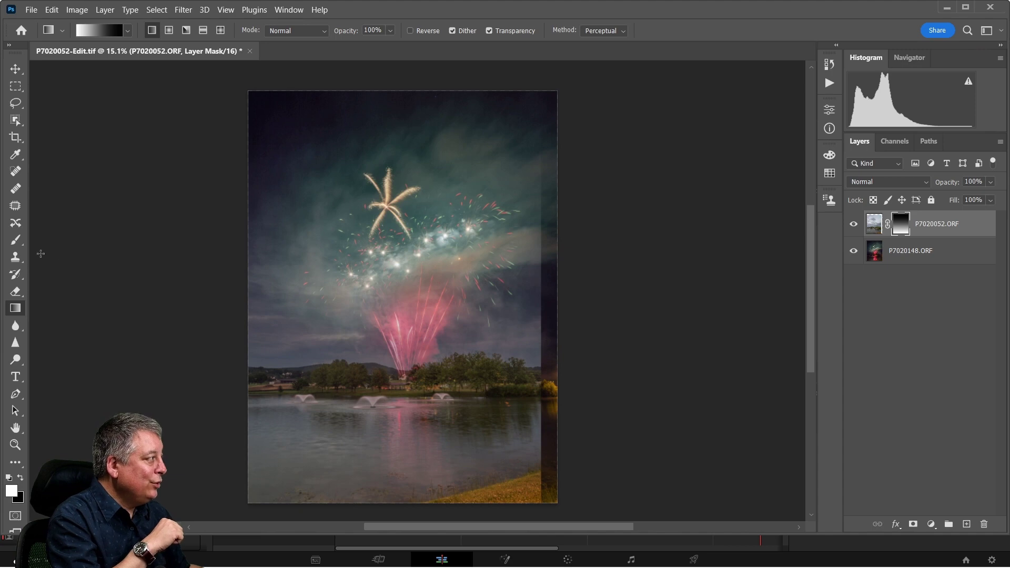
click(18, 241)
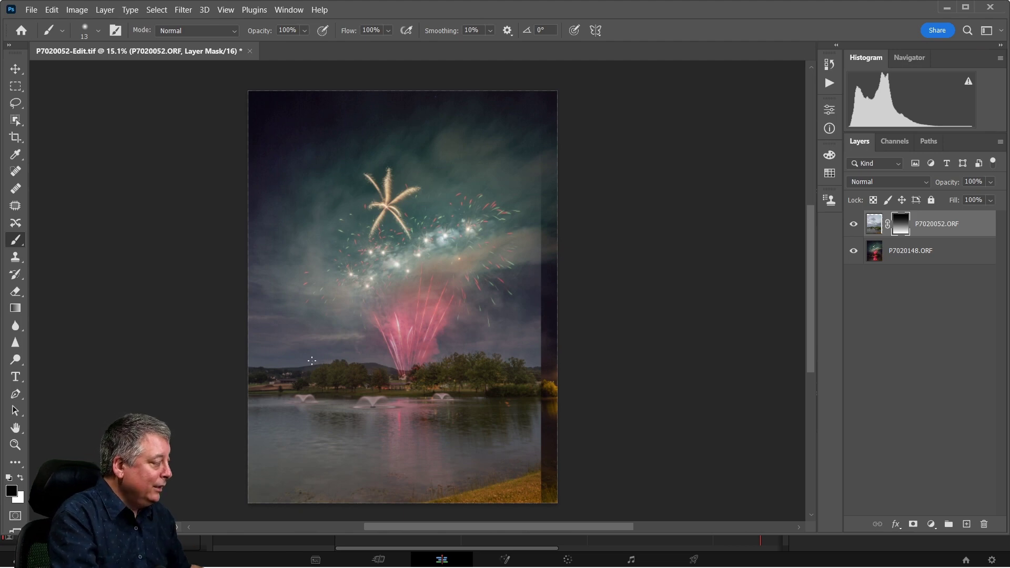
Resize the brush to 775 px and check its Soft Round, 4% hardness settings.
drag(315, 358, 362, 372)
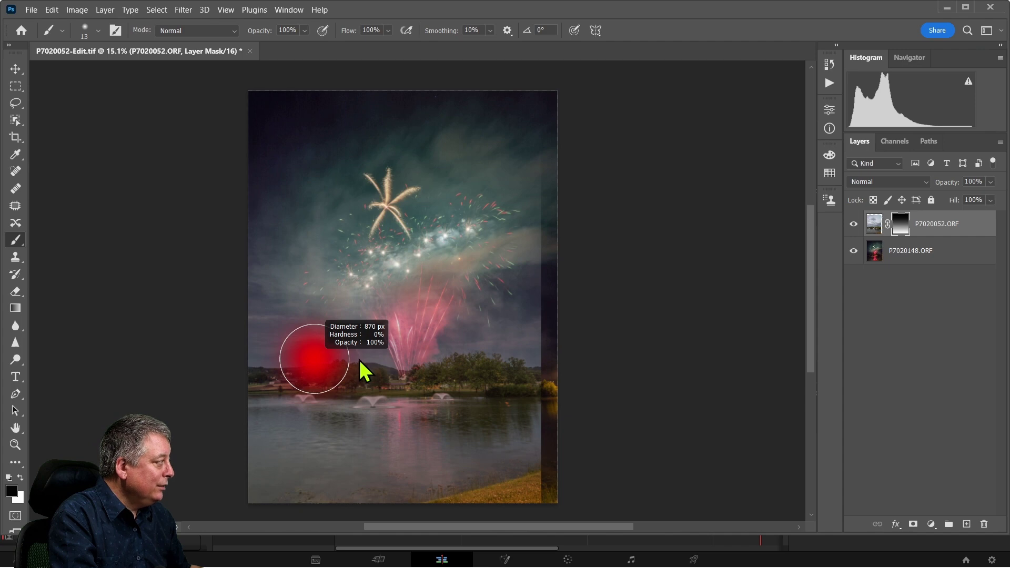
drag(360, 328, 339, 352)
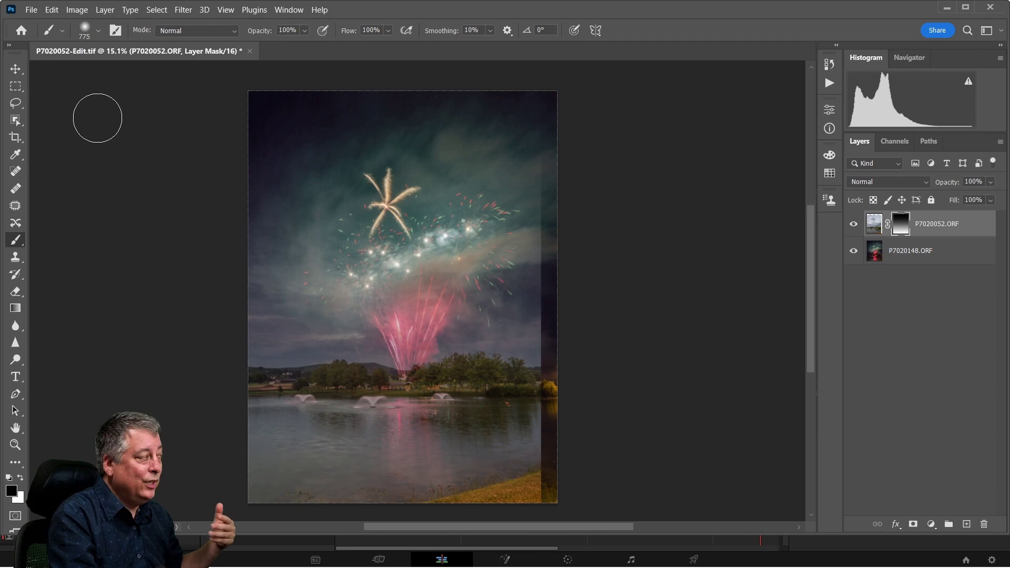
click(98, 30)
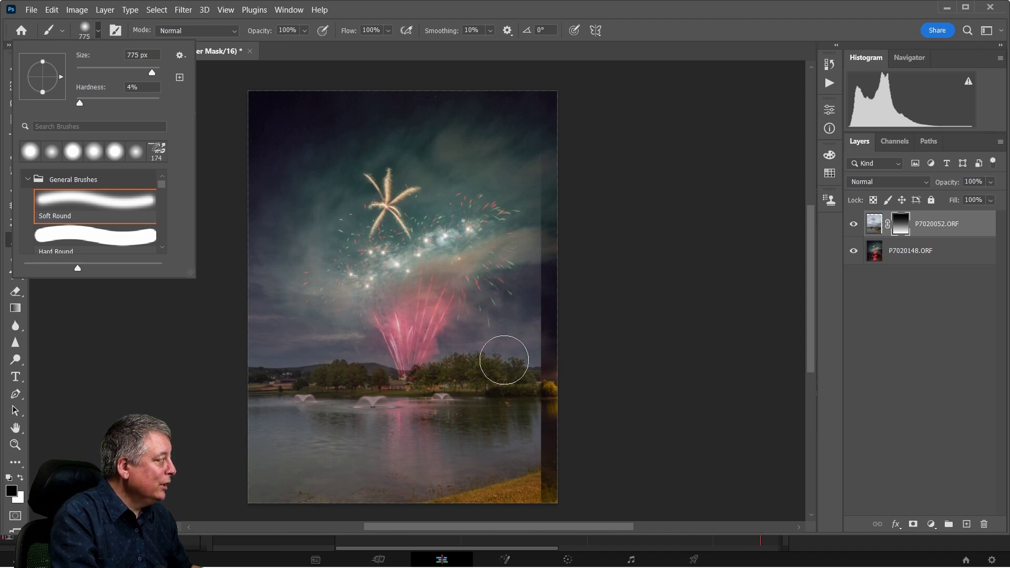
click(505, 358)
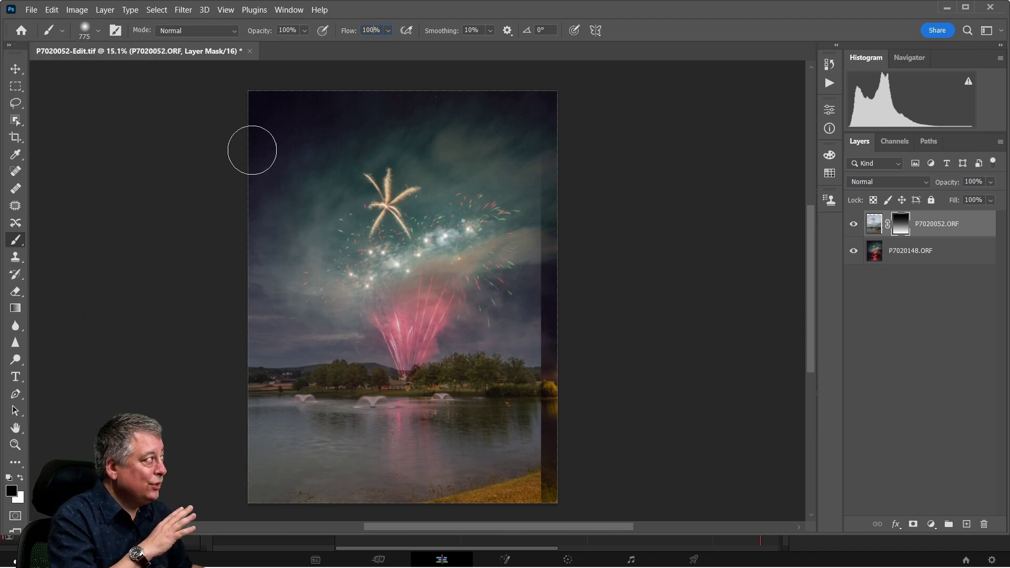
Set brush Flow to 9%, paint the water reflections on the mask, and enlarge the brush to 1748 px.
click(388, 31)
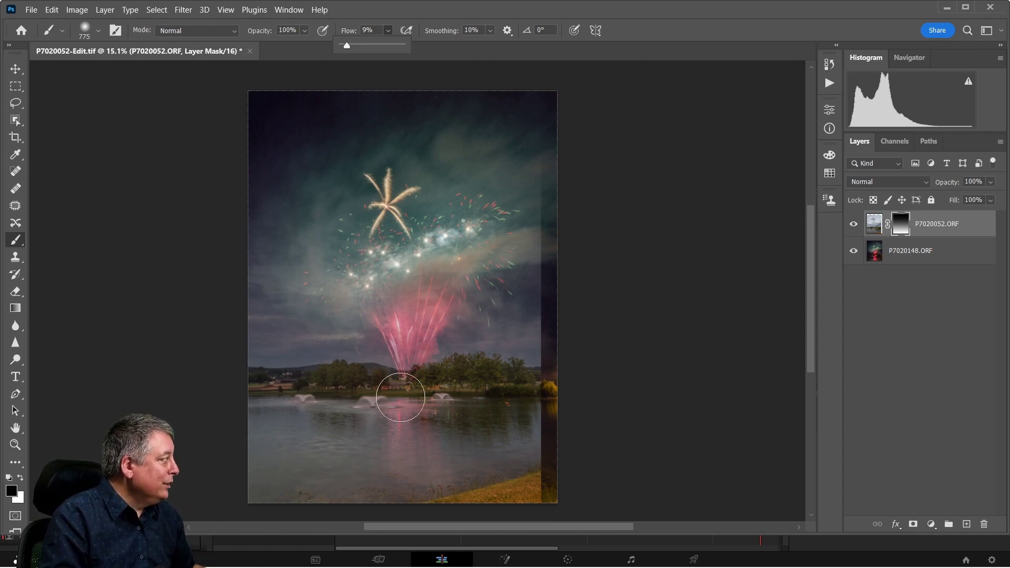
click(284, 421)
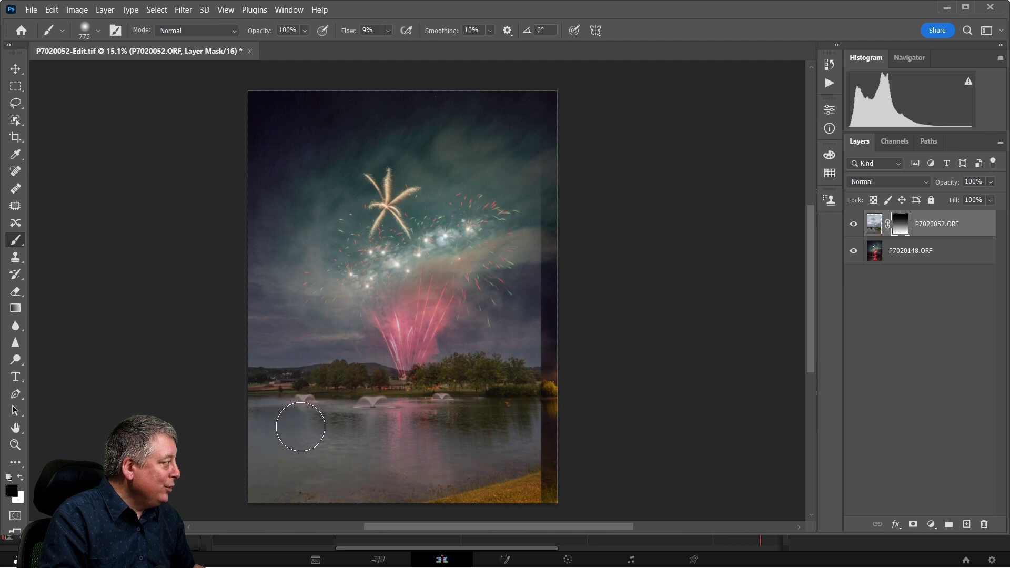
mouse_move(341, 430)
mouse_down()
mouse_move(429, 434)
mouse_move(510, 419)
mouse_move(461, 433)
mouse_move(288, 437)
mouse_move(452, 441)
mouse_move(347, 461)
mouse_move(427, 469)
mouse_move(531, 430)
mouse_move(506, 450)
mouse_move(418, 450)
mouse_move(269, 421)
mouse_move(282, 453)
mouse_move(378, 461)
mouse_move(265, 445)
mouse_move(261, 475)
mouse_move(435, 470)
mouse_move(305, 471)
mouse_move(448, 457)
mouse_move(292, 441)
mouse_move(261, 413)
mouse_move(260, 432)
mouse_move(487, 428)
mouse_move(521, 418)
mouse_move(524, 460)
mouse_move(331, 468)
mouse_move(435, 463)
mouse_move(425, 434)
mouse_move(380, 417)
mouse_move(388, 413)
mouse_move(302, 405)
mouse_move(452, 408)
mouse_move(443, 408)
mouse_move(494, 416)
mouse_move(517, 434)
mouse_move(532, 427)
mouse_move(437, 452)
mouse_move(268, 459)
mouse_move(246, 473)
mouse_move(273, 434)
mouse_move(260, 422)
mouse_move(444, 417)
mouse_move(270, 414)
mouse_move(519, 417)
mouse_move(460, 468)
mouse_move(397, 477)
mouse_up()
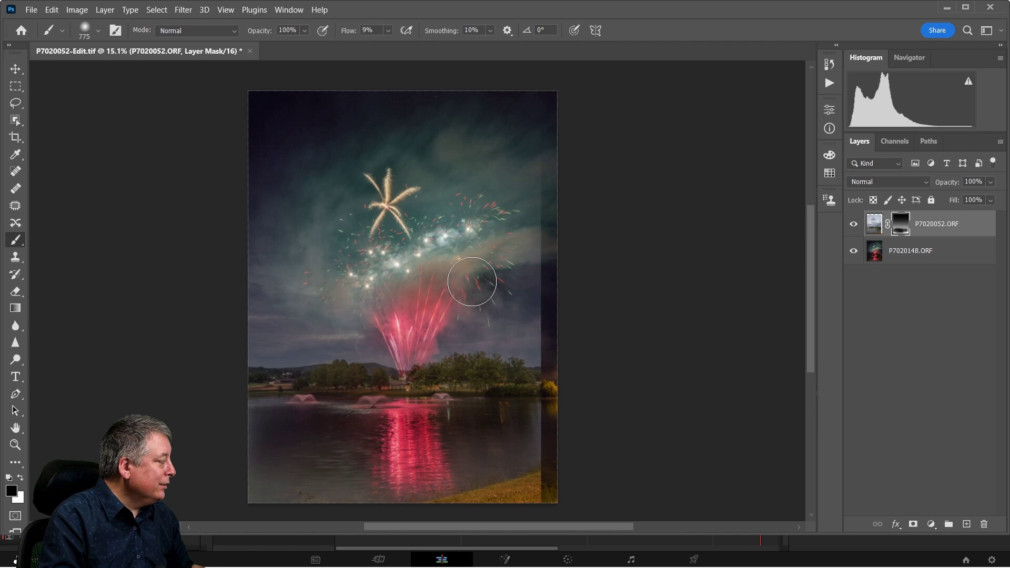
mouse_move(261, 289)
mouse_down()
mouse_move(316, 305)
mouse_move(319, 289)
mouse_up()
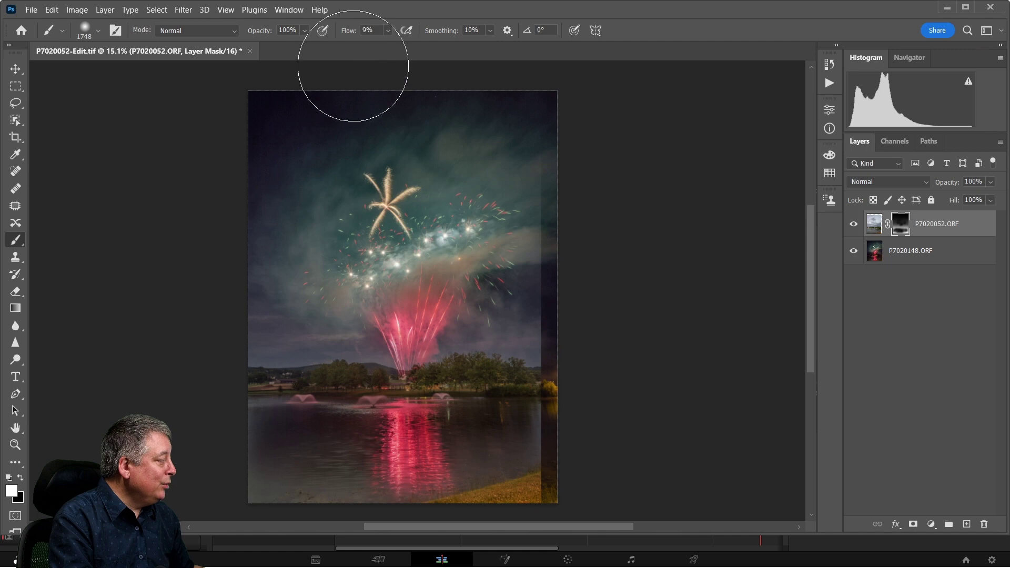
Paint the layer mask along the treeline with a ~500 px brush, then quit Photoshop.
alt+right_click(470, 378)
drag(459, 378, 410, 384)
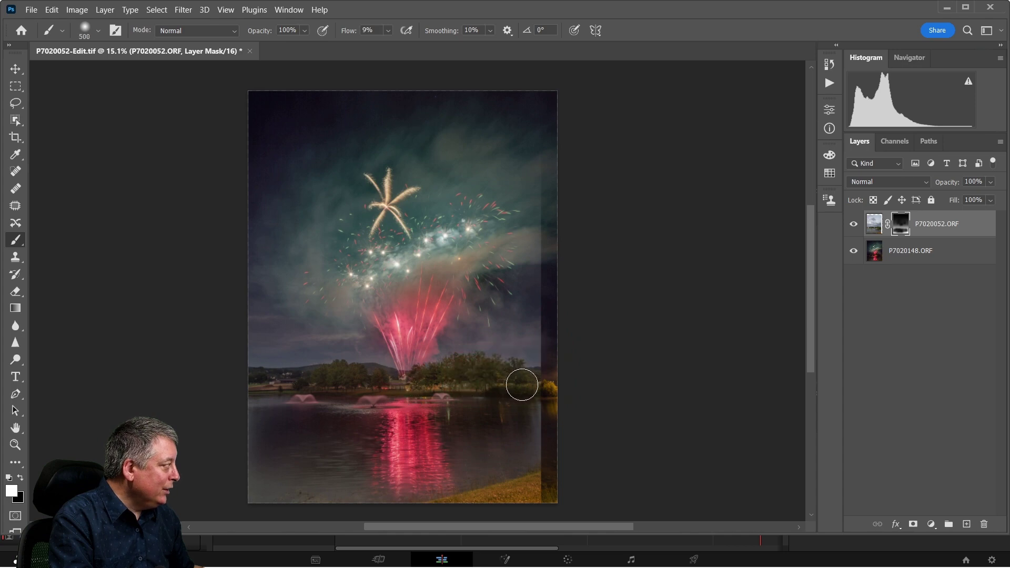
mouse_move(522, 385)
mouse_down()
mouse_move(323, 384)
mouse_move(406, 384)
mouse_move(324, 380)
mouse_move(424, 374)
mouse_move(507, 382)
mouse_move(262, 379)
mouse_up()
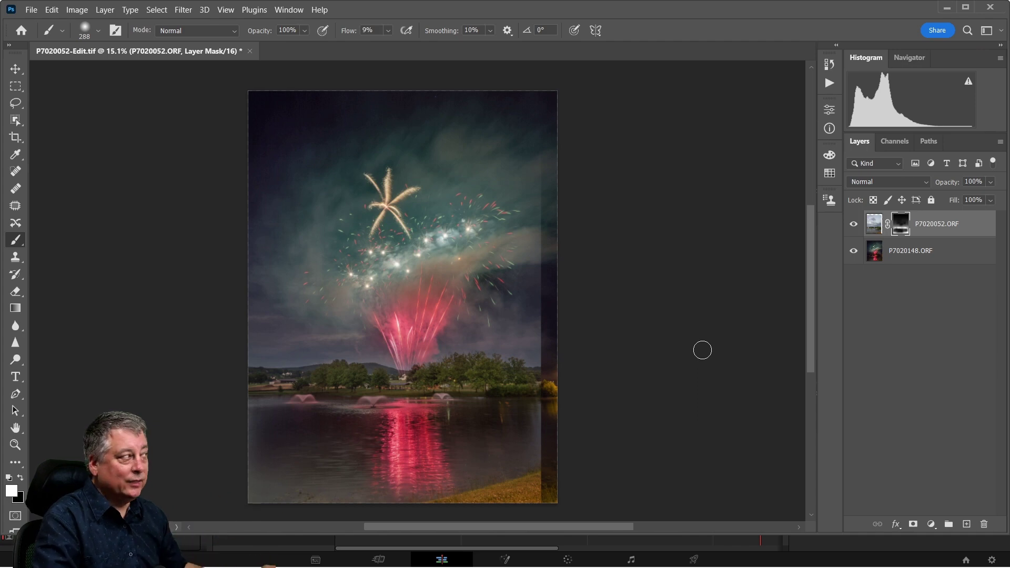
click(990, 8)
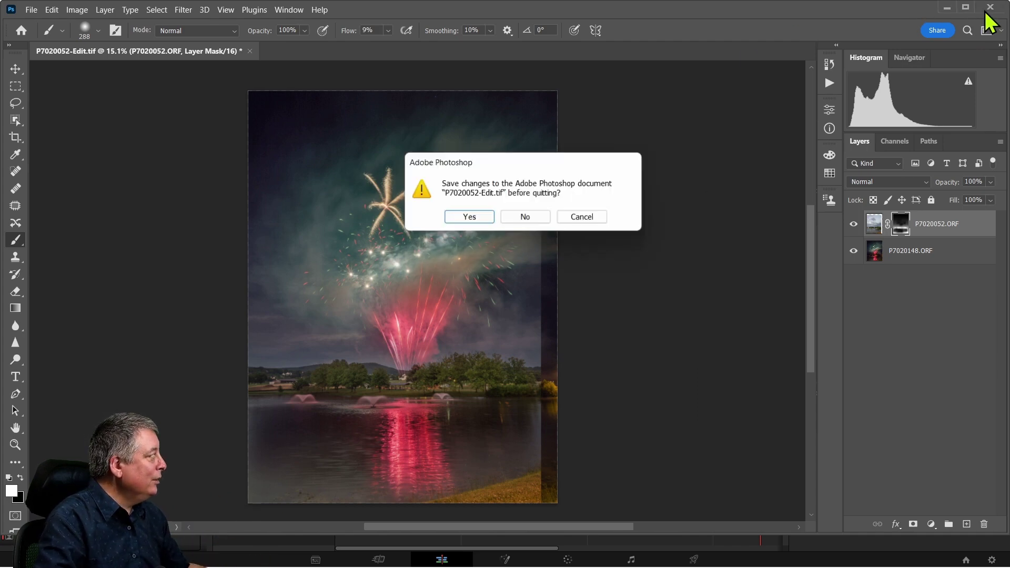
Save the composite on quit, then bring P7020052-Edit.tif from Library into Develop.
click(469, 217)
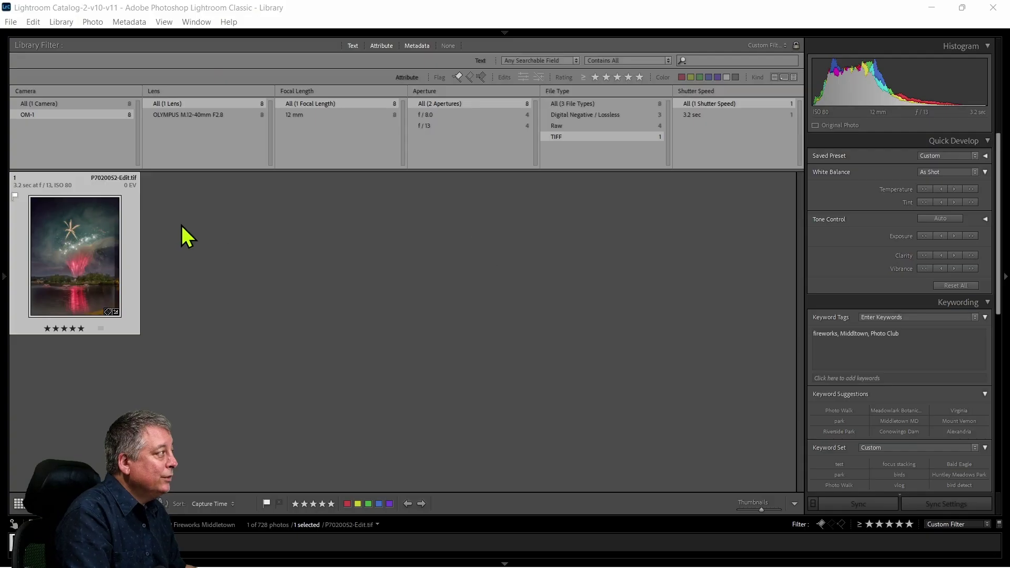
double_click(82, 254)
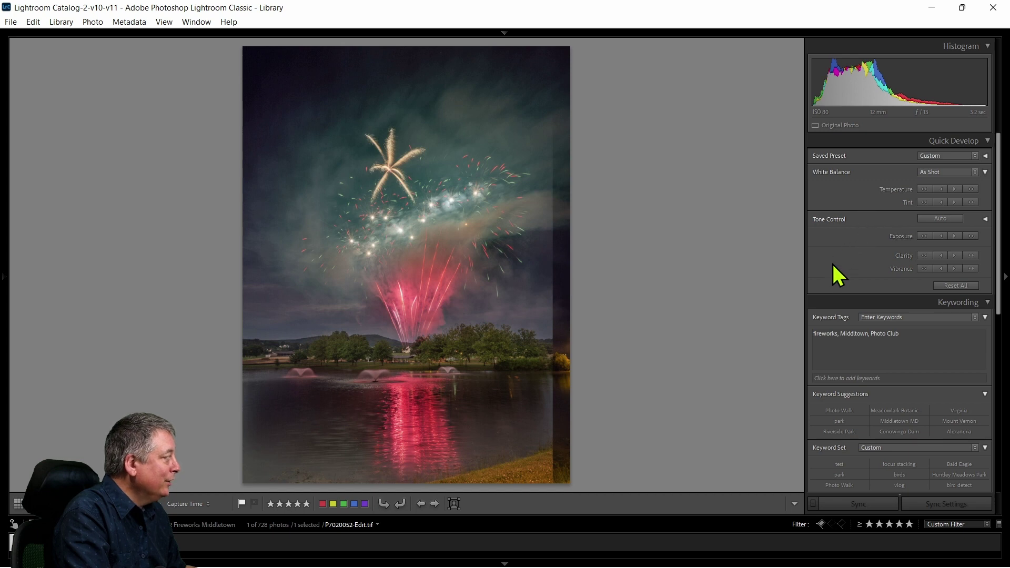
key(d)
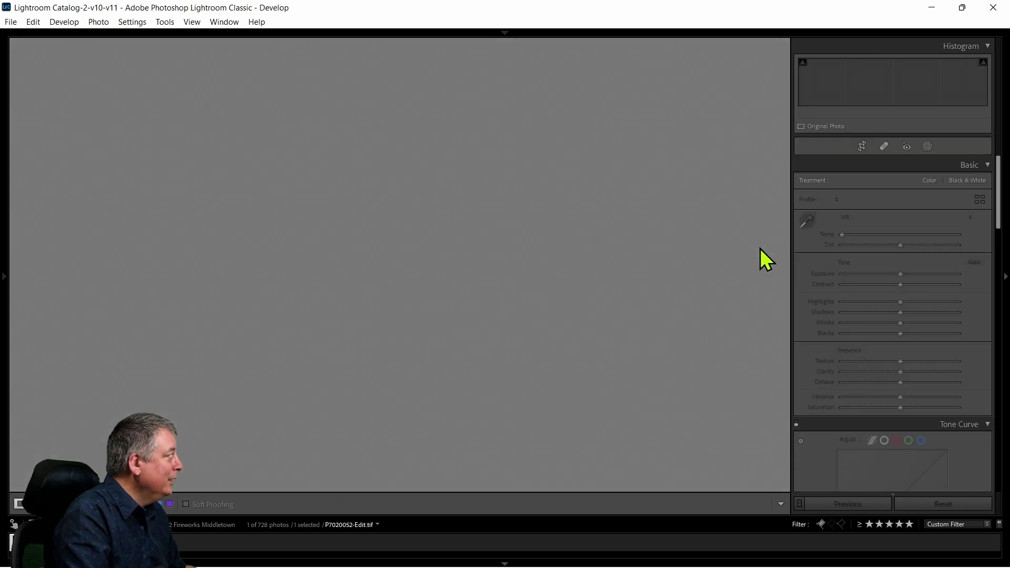
Crop P7020052-Edit.tif tighter at a 4 x 3 ratio, trimming top-right and bottom-left corners.
click(862, 146)
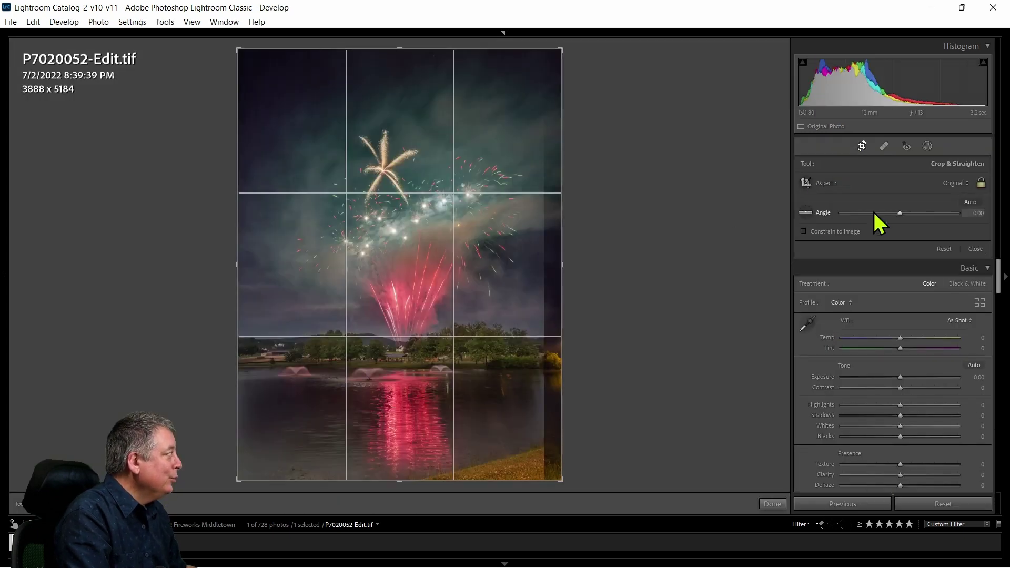
click(947, 184)
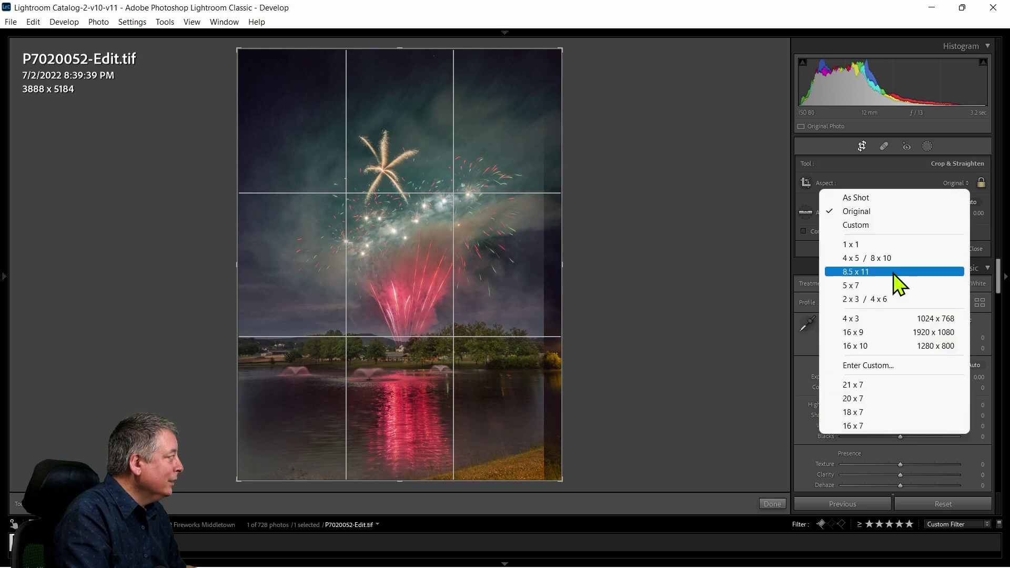
click(889, 320)
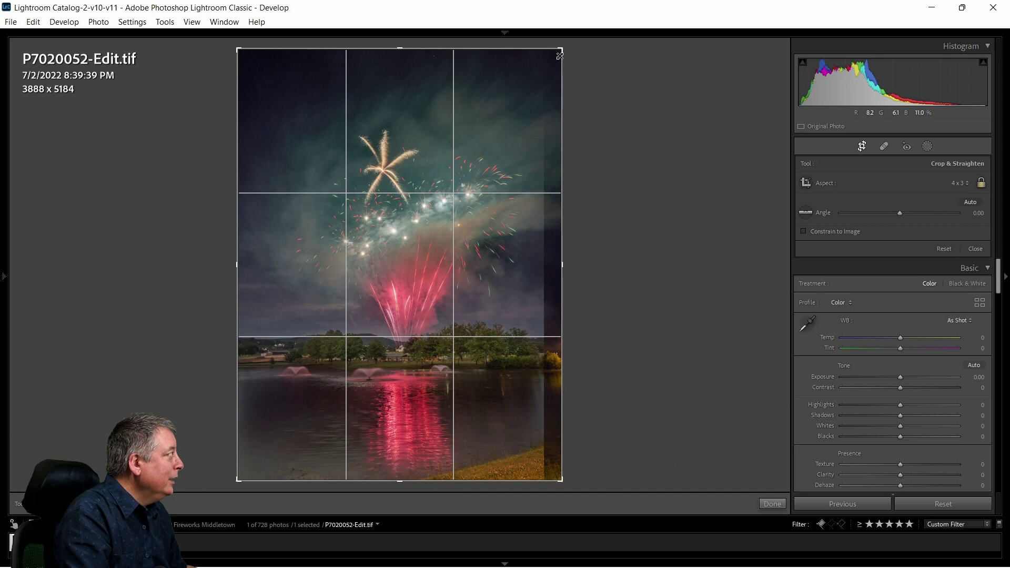
drag(558, 53, 528, 86)
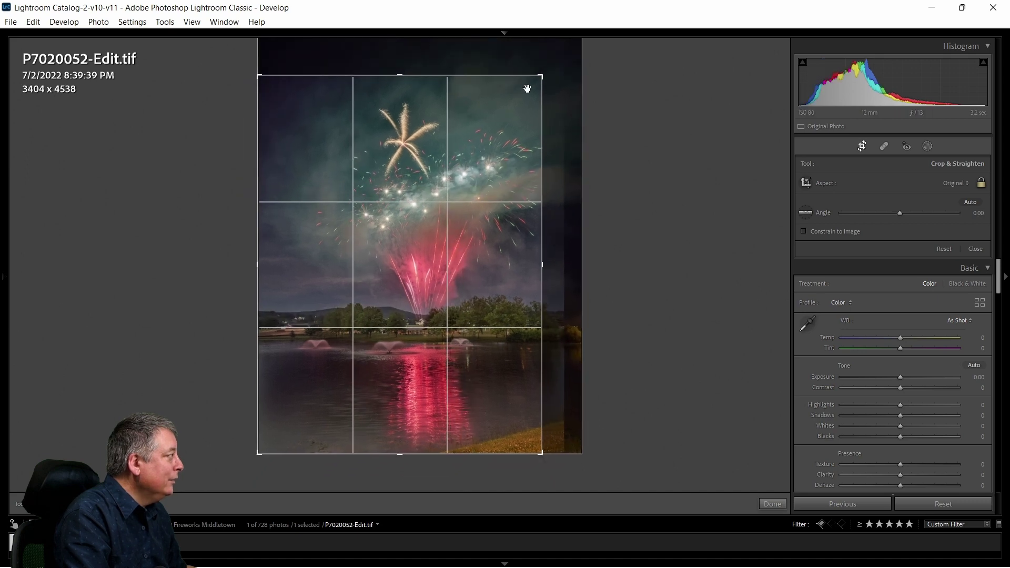
drag(259, 452, 309, 394)
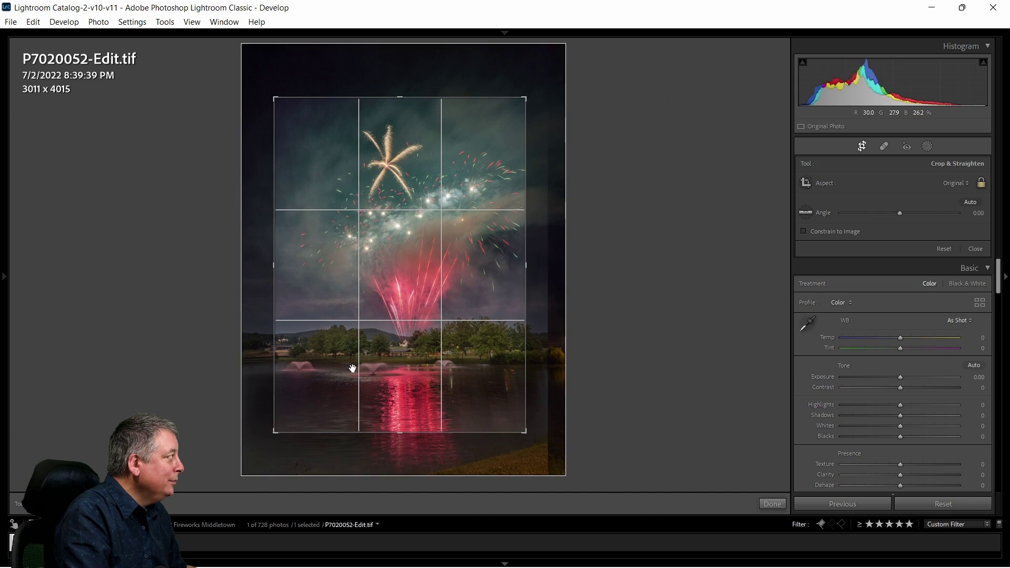
drag(376, 351, 373, 351)
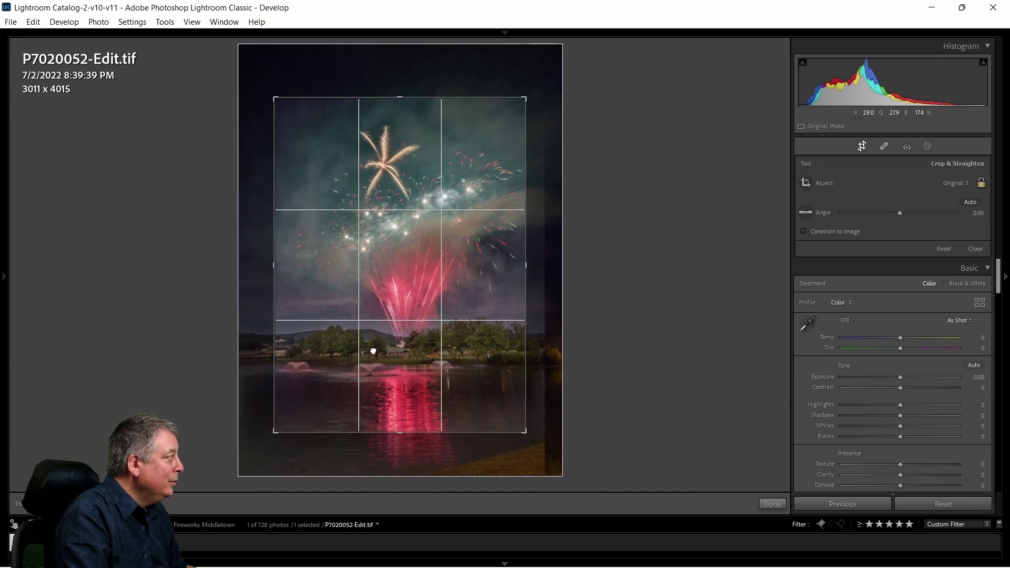
drag(391, 417, 393, 415)
key(Return)
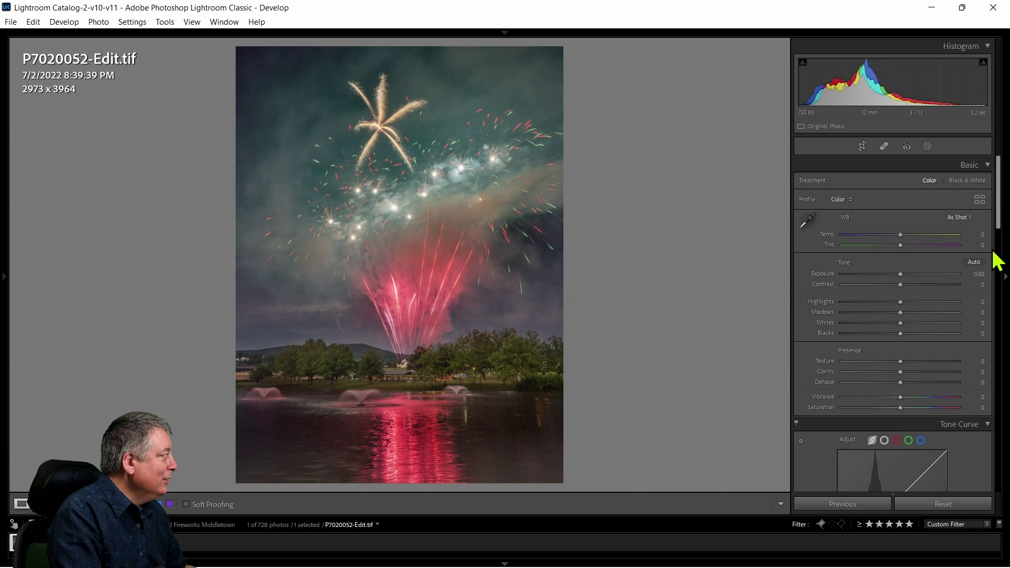
Apply Auto tone, then set Dehaze +20, Blacks −64 and Vibrance −2.
click(974, 262)
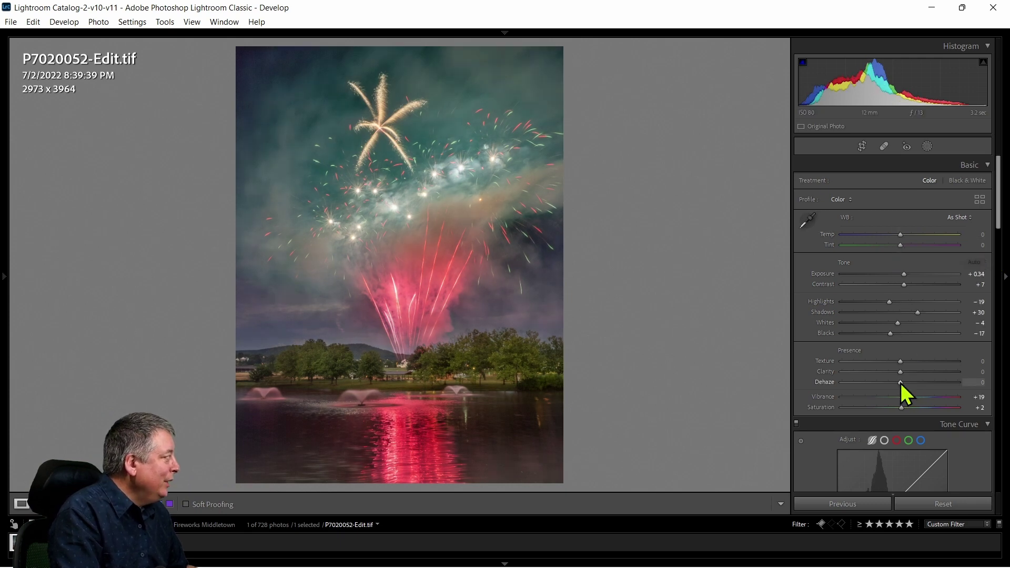
drag(901, 383, 913, 384)
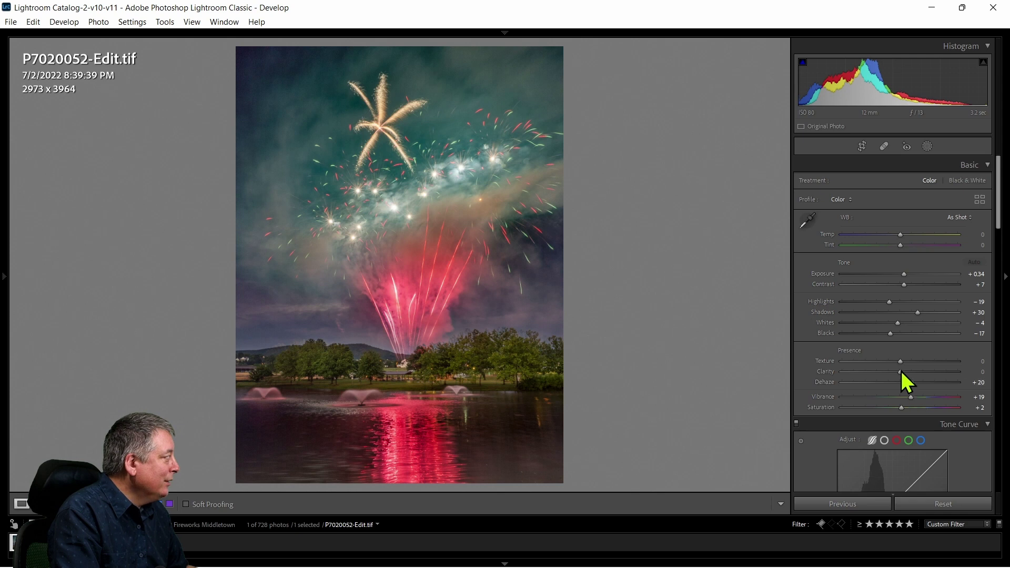
drag(892, 335, 864, 336)
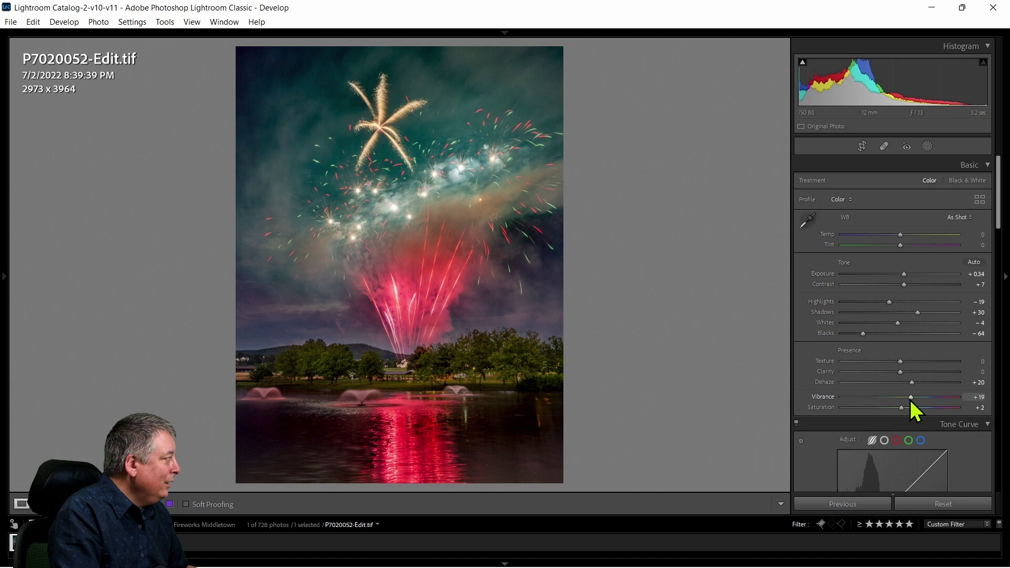
drag(909, 398, 905, 398)
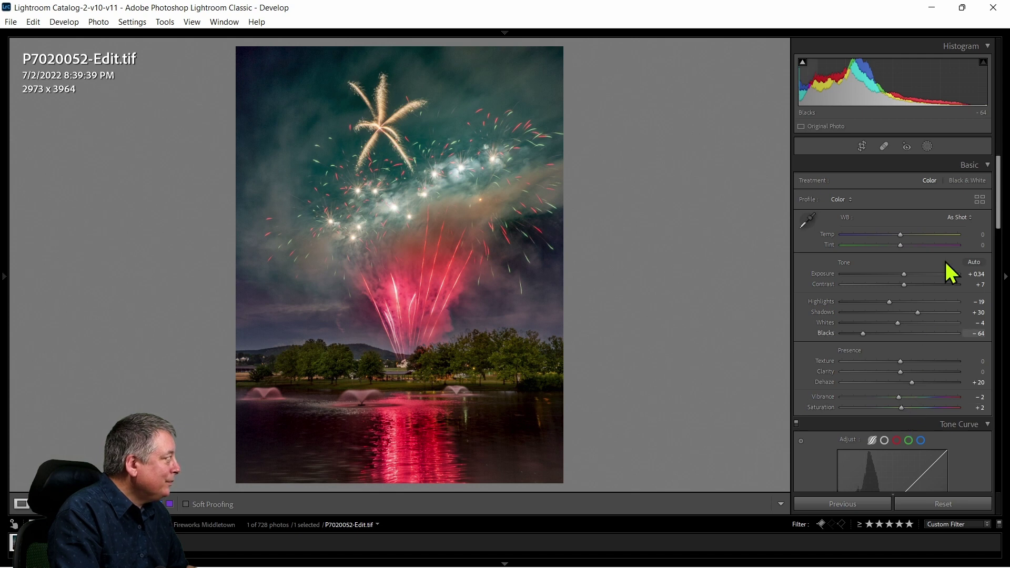
click(929, 148)
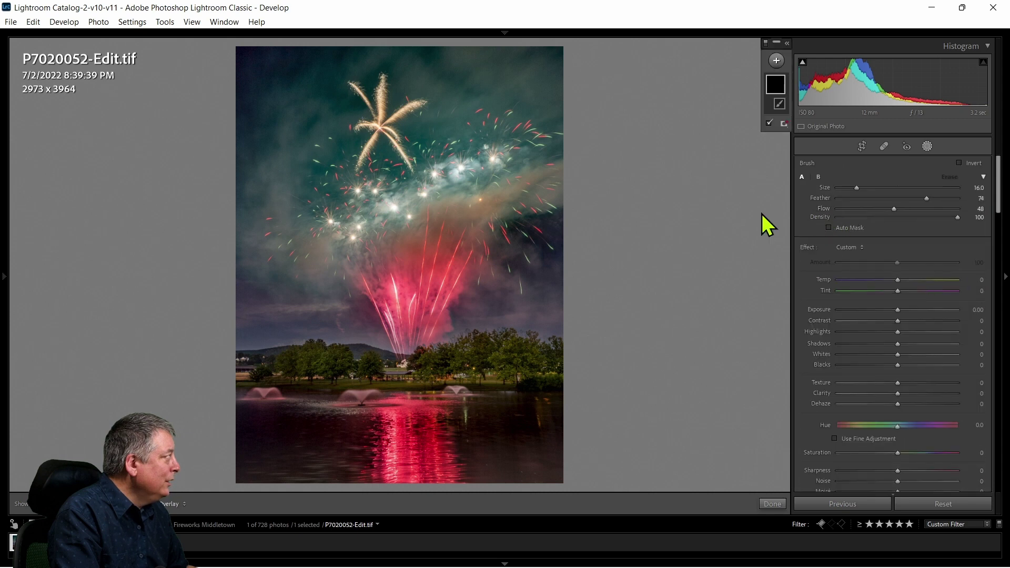
Brush a local adjustment over the left and right fountains with Exposure +1.70.
scroll(478, 381, down, 5)
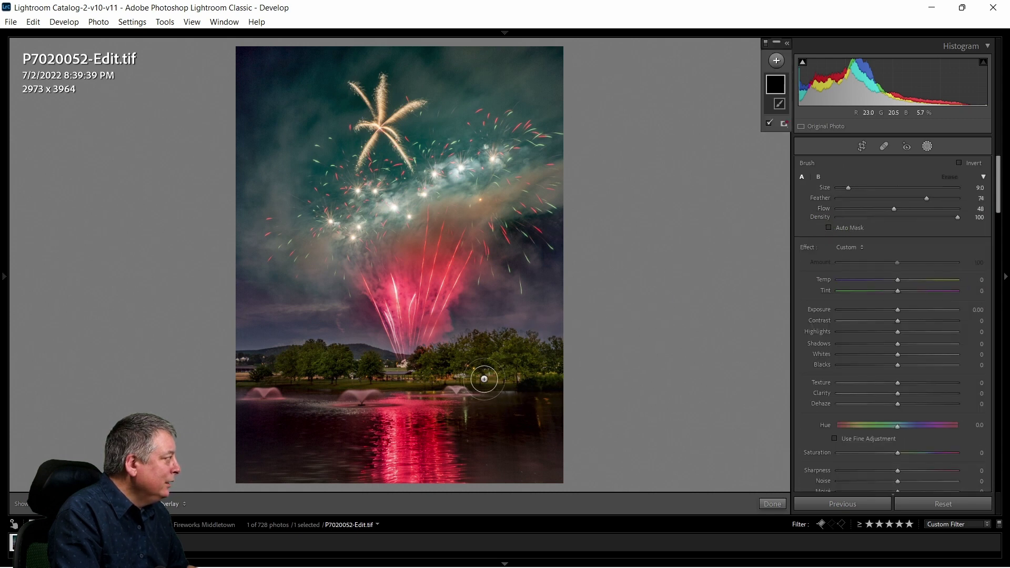
scroll(445, 401, up, 1)
mouse_move(392, 401)
mouse_down()
mouse_move(350, 392)
mouse_move(371, 397)
mouse_up()
drag(259, 399, 289, 399)
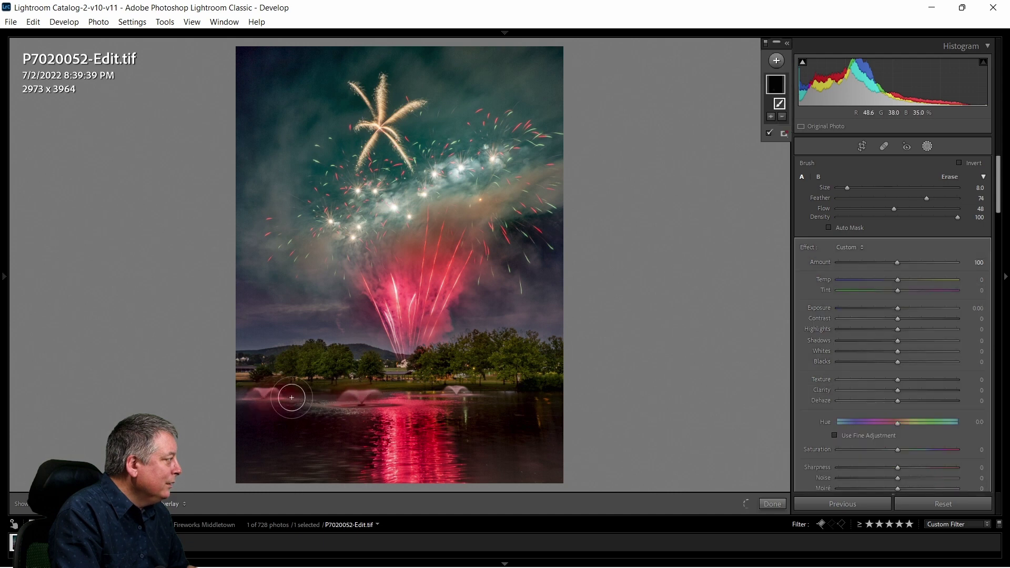
drag(439, 396, 527, 397)
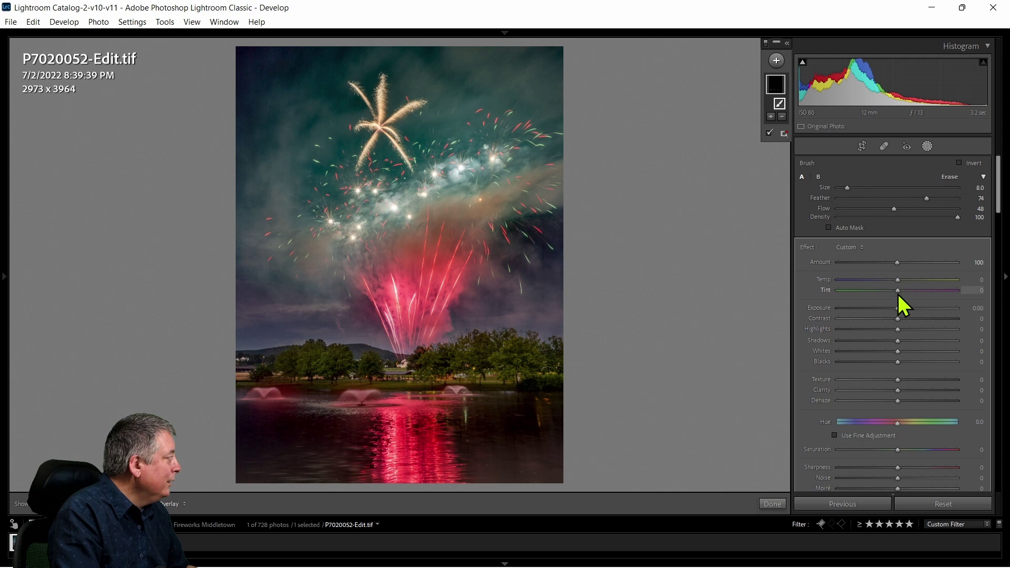
drag(901, 309, 924, 311)
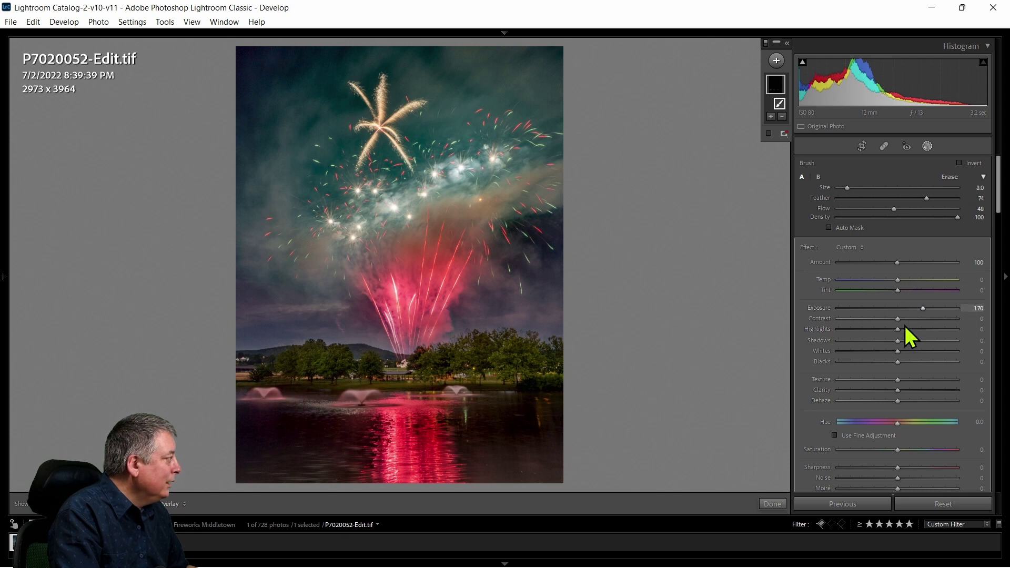